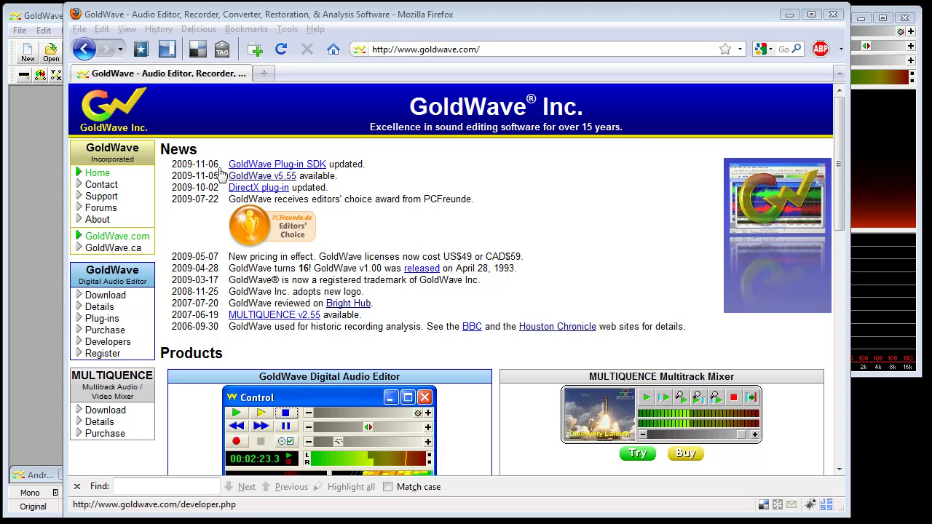
# - Open the GoldWave v5 download page and scroll to Download Links and the LAME MP3 optional download
pyautogui.click(111, 301)
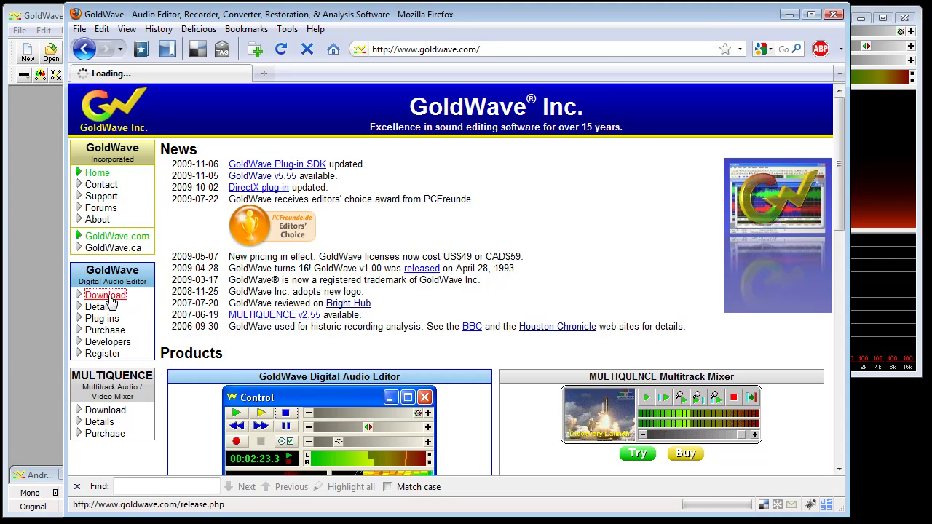
pyautogui.scroll(-3, 354, 352)
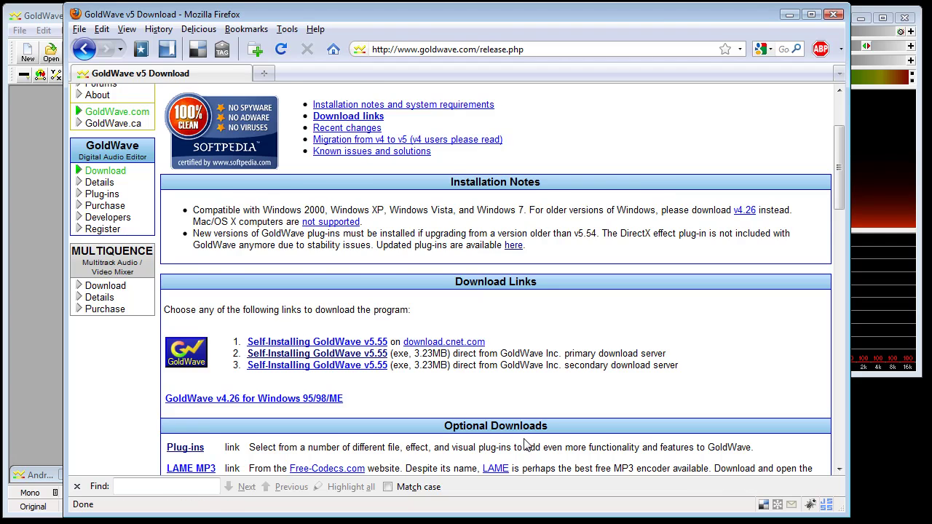
pyautogui.scroll(-1, 526, 441)
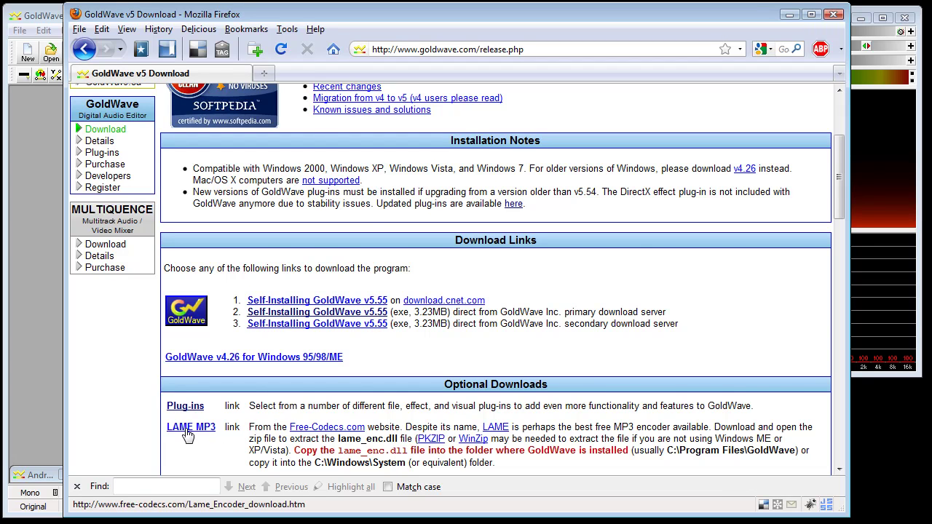
pyautogui.scroll(-1, 196, 440)
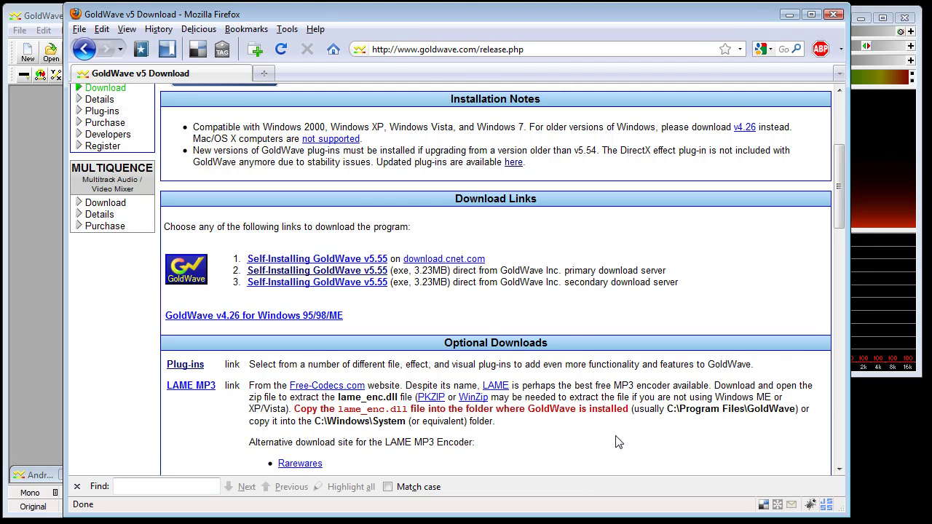
pyautogui.scroll(-2, 615, 442)
# - Minimize Firefox and restore the 'Winston Churchill - Our Finest Hour.mp3' waveform window in GoldWave
pyautogui.click(791, 17)
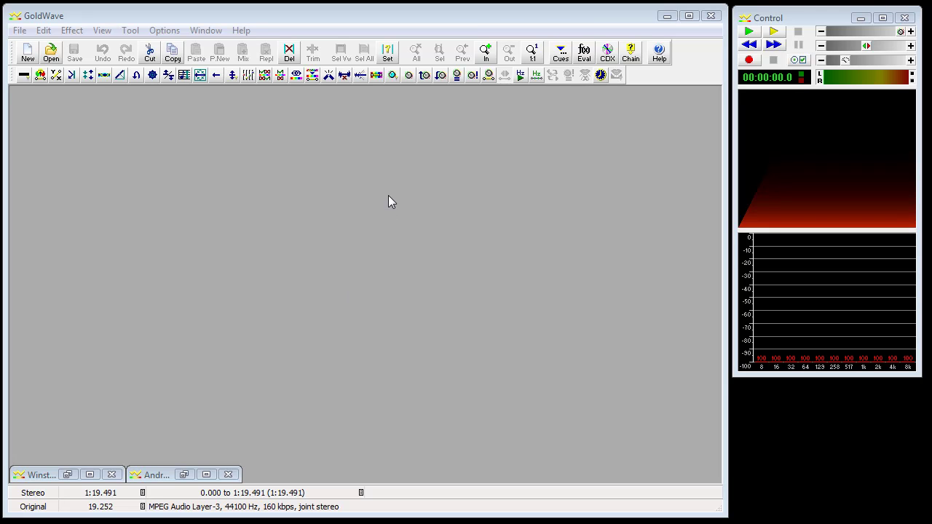
pyautogui.click(410, 202)
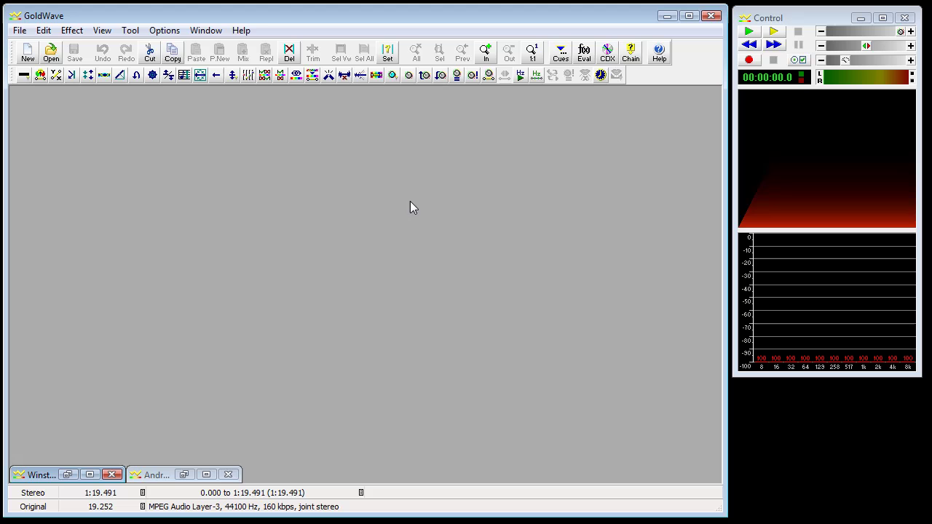
pyautogui.click(837, 21)
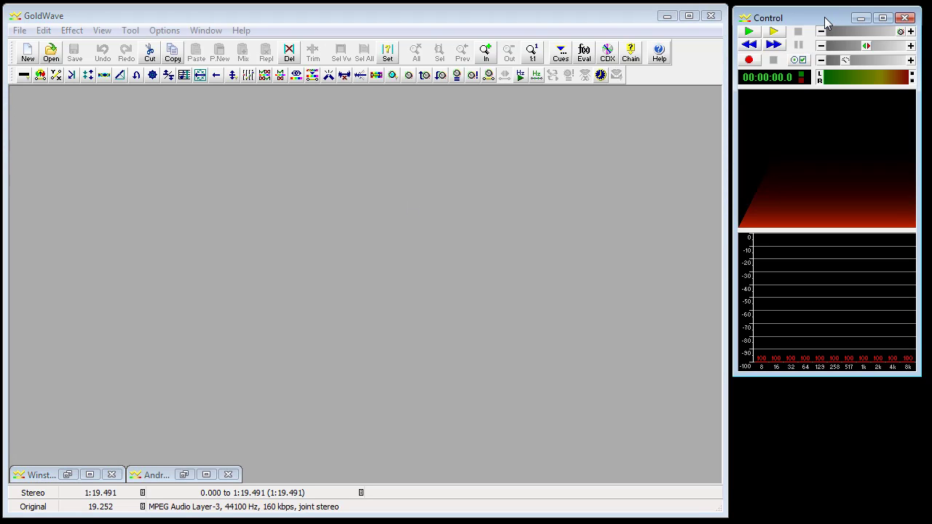
pyautogui.click(164, 372)
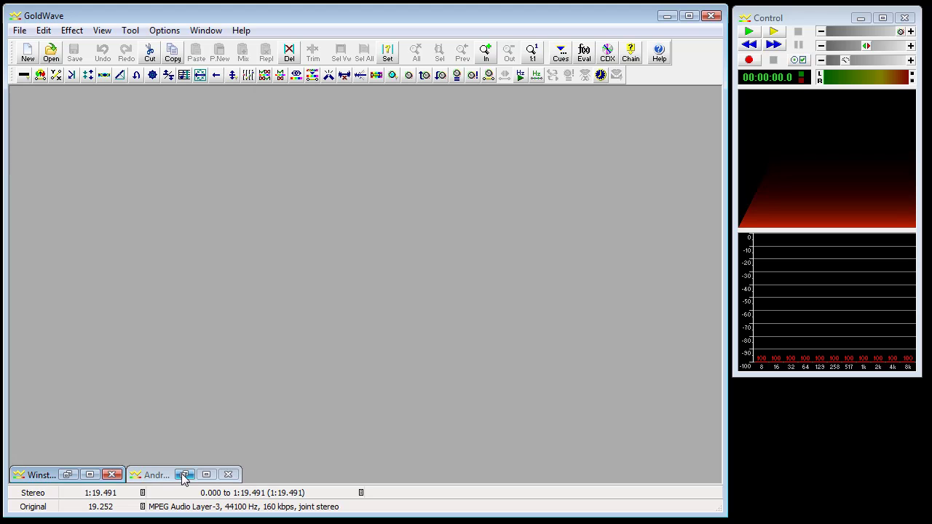
pyautogui.click(68, 474)
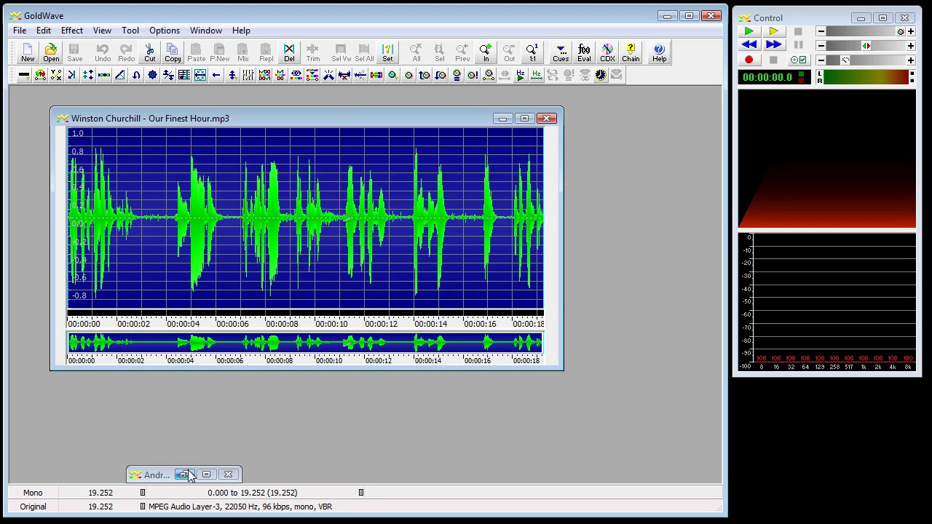
# - Restore the minimized 'Andre Agassi - Farewell to Tennis' window from the bottom of the workspace
pyautogui.click(184, 474)
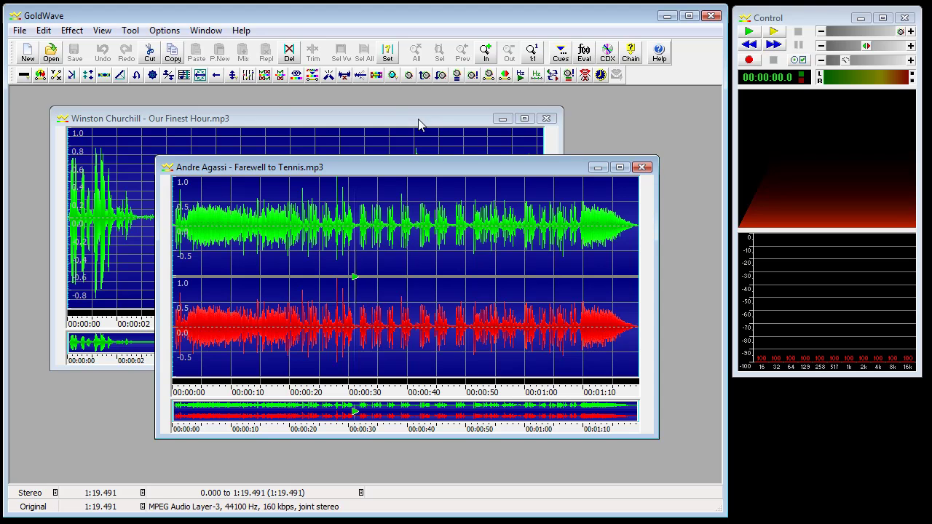
pyautogui.click(164, 30)
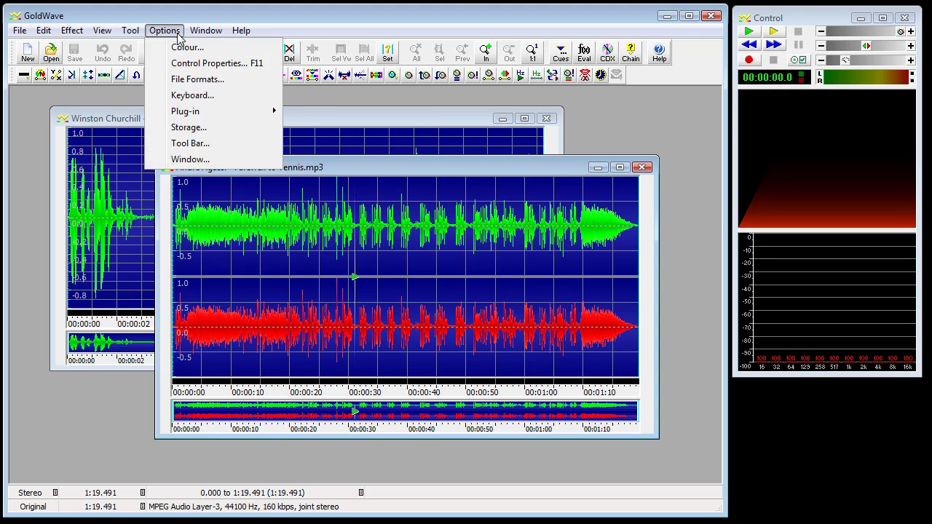
pyautogui.click(185, 143)
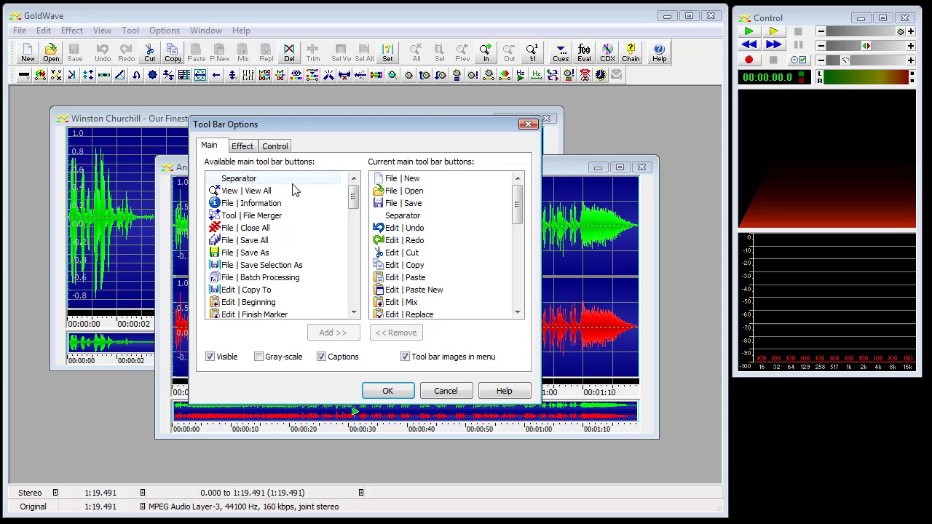
pyautogui.scroll(-1, 354, 206)
pyautogui.moveTo(354, 207); pyautogui.dragTo(354, 201)
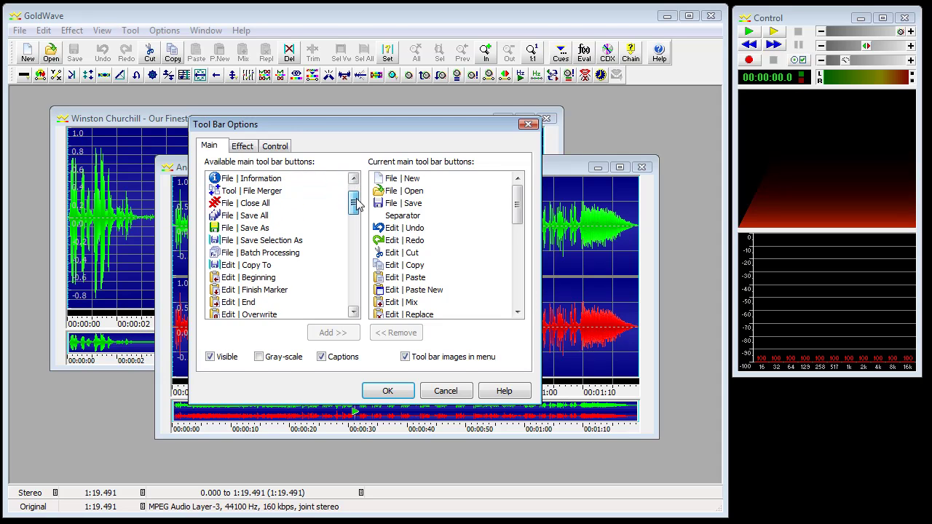
pyautogui.click(529, 124)
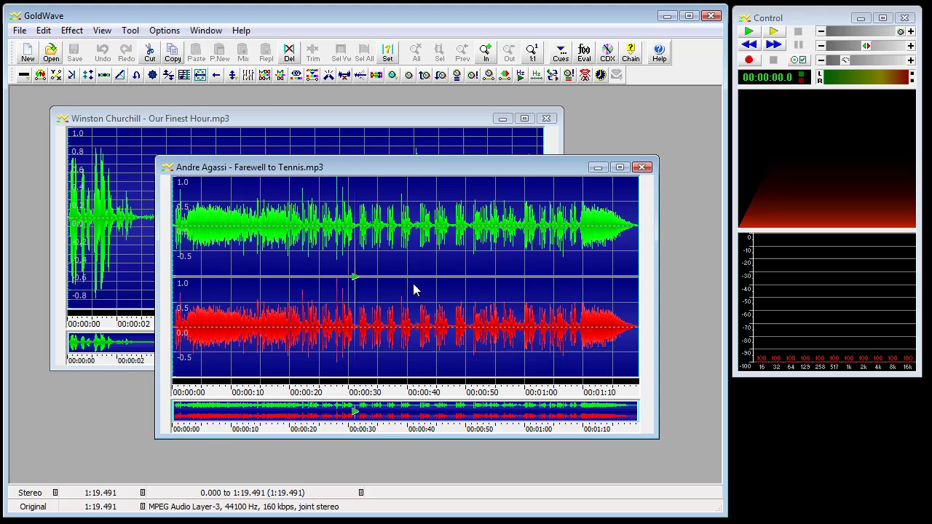
pyautogui.rightClick(270, 495)
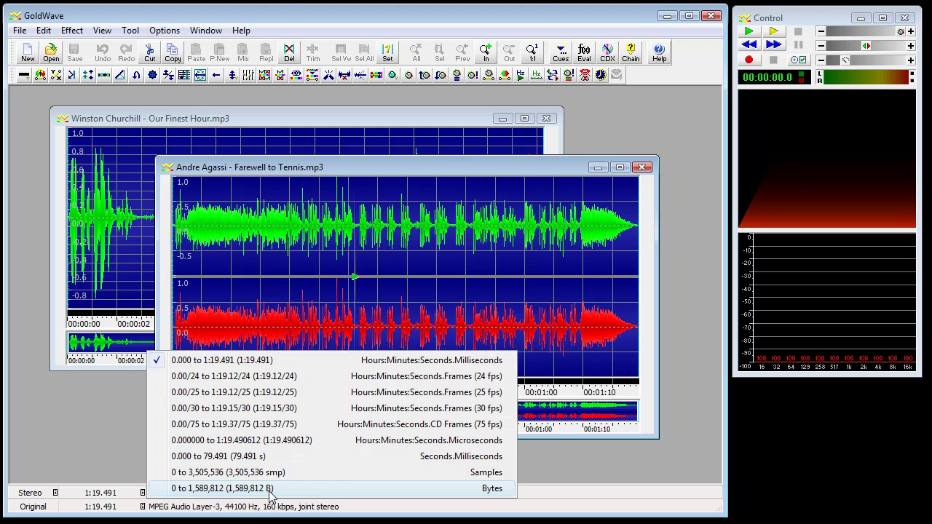
pyautogui.rightClick(107, 495)
pyautogui.click(421, 457)
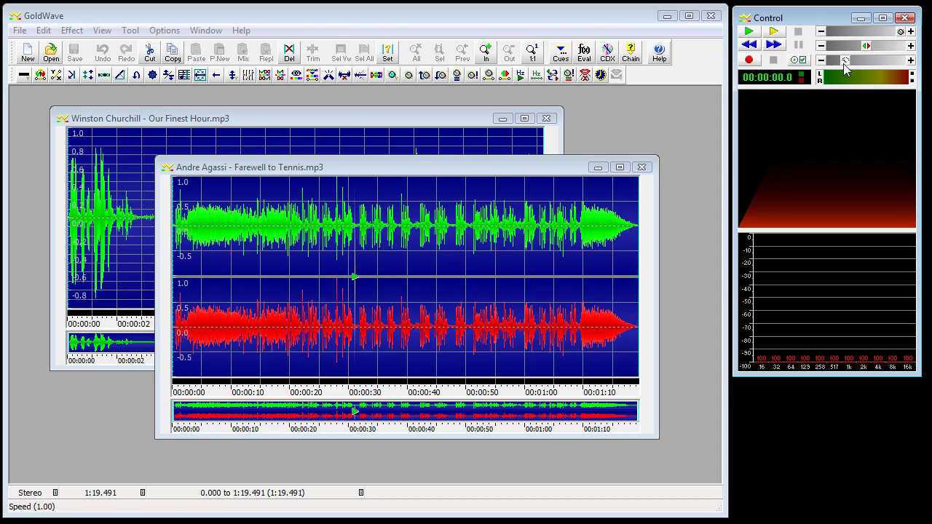
# - Bring the Churchill speech to the front and play a short part of it
pyautogui.click(359, 118)
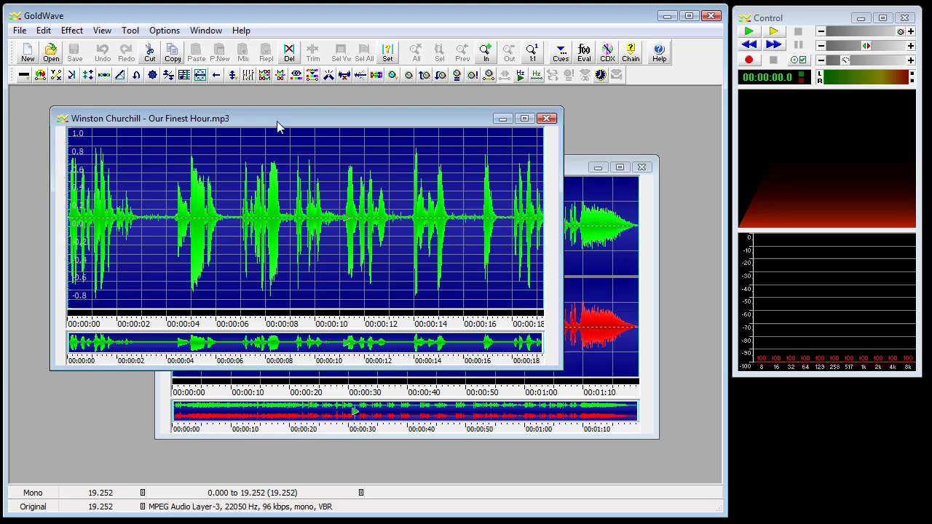
pyautogui.click(747, 32)
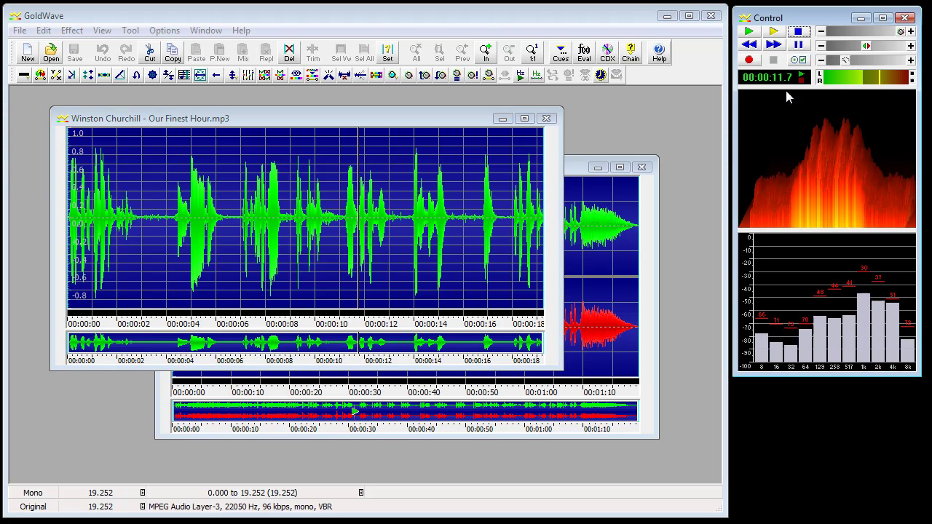
pyautogui.click(798, 33)
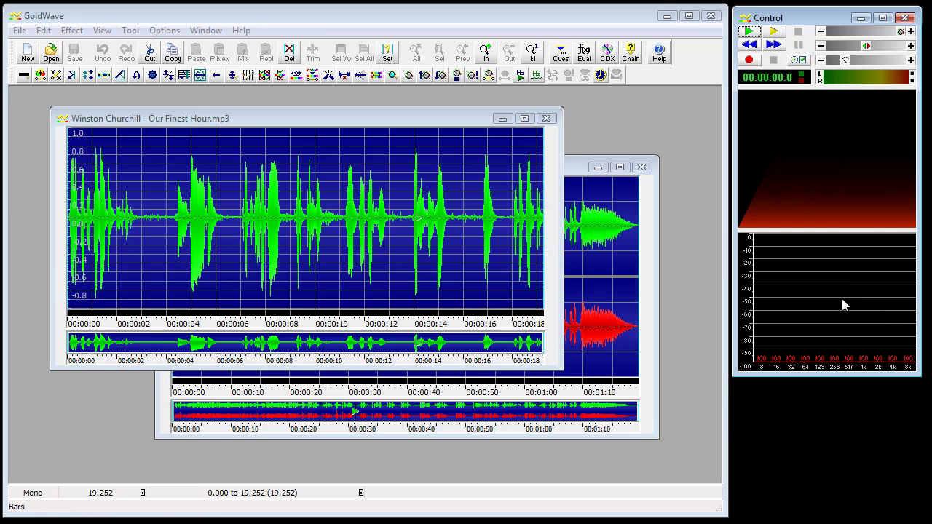
# - Switch the playback visual to Analog Meter and replay the speech to test it
pyautogui.rightClick(835, 170)
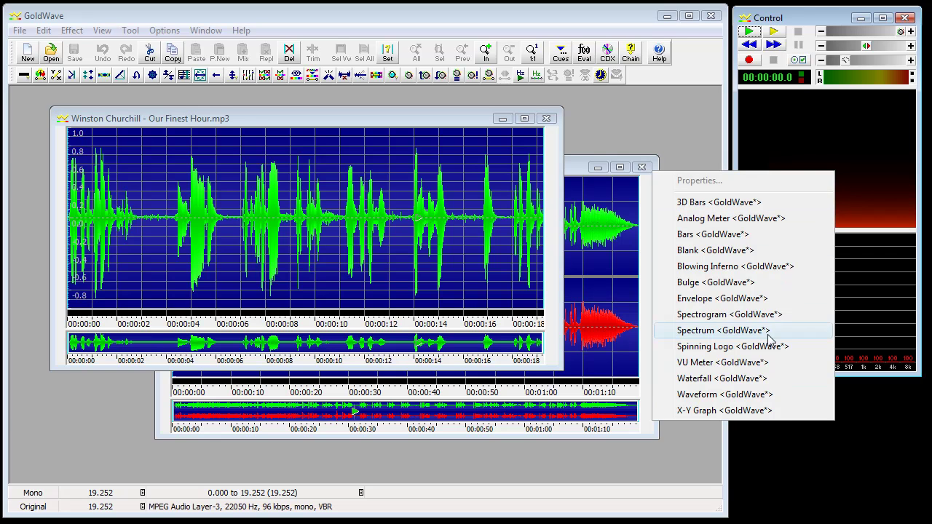
pyautogui.click(780, 220)
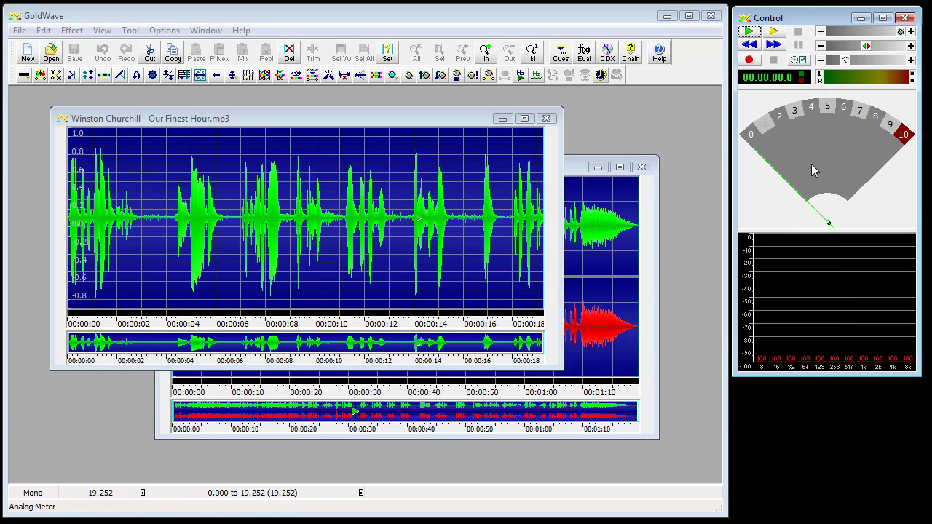
pyautogui.click(749, 32)
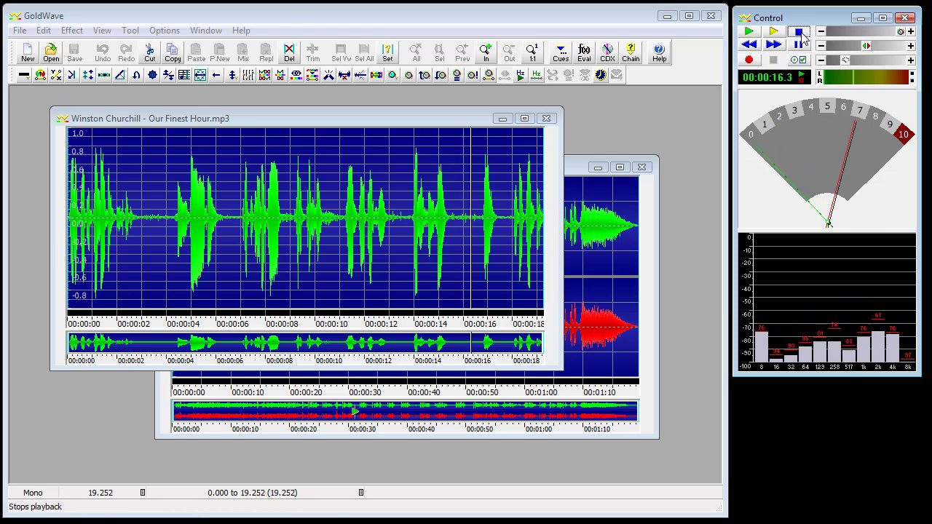
pyautogui.click(800, 33)
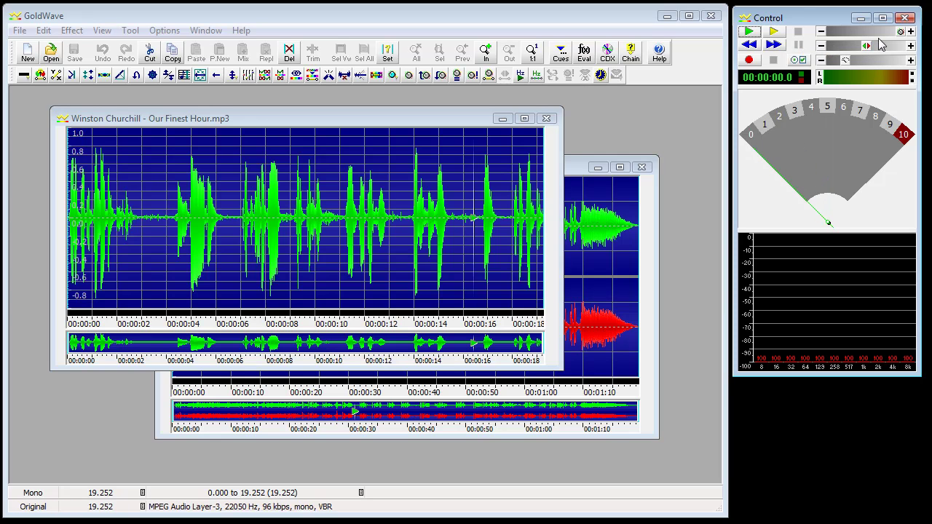
pyautogui.moveTo(900, 33)
pyautogui.mouseDown()
pyautogui.moveTo(843, 35)
pyautogui.moveTo(905, 36)
pyautogui.mouseUp()
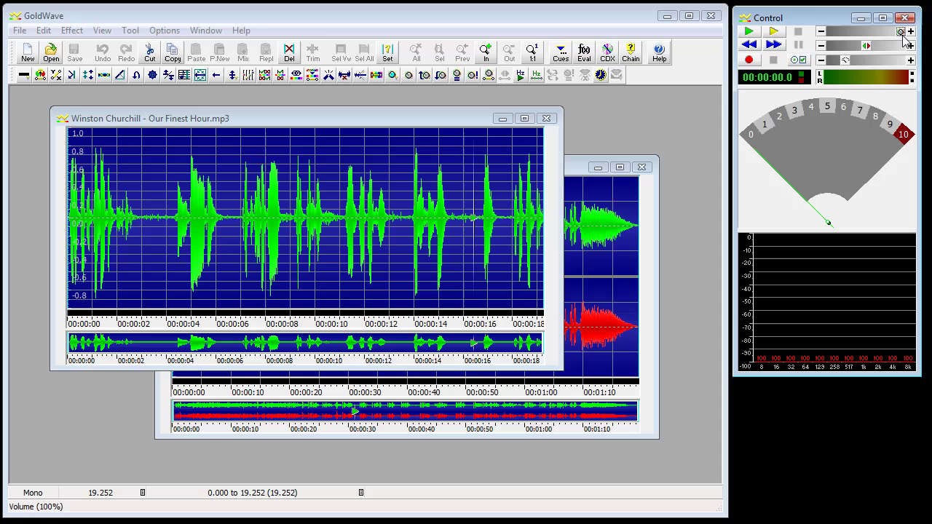
pyautogui.moveTo(866, 45)
pyautogui.mouseDown()
pyautogui.moveTo(851, 46)
pyautogui.moveTo(905, 46)
pyautogui.moveTo(852, 46)
pyautogui.mouseUp()
pyautogui.rightClick(874, 46)
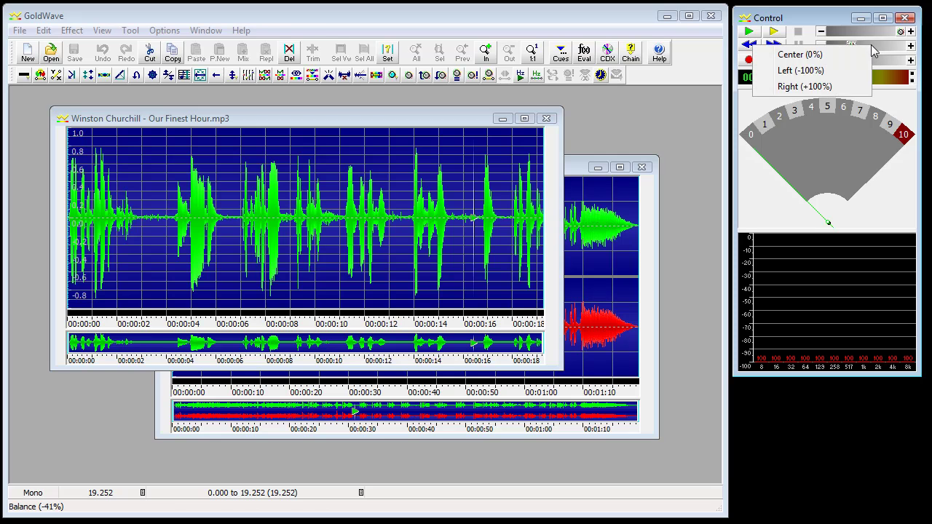
pyautogui.click(840, 56)
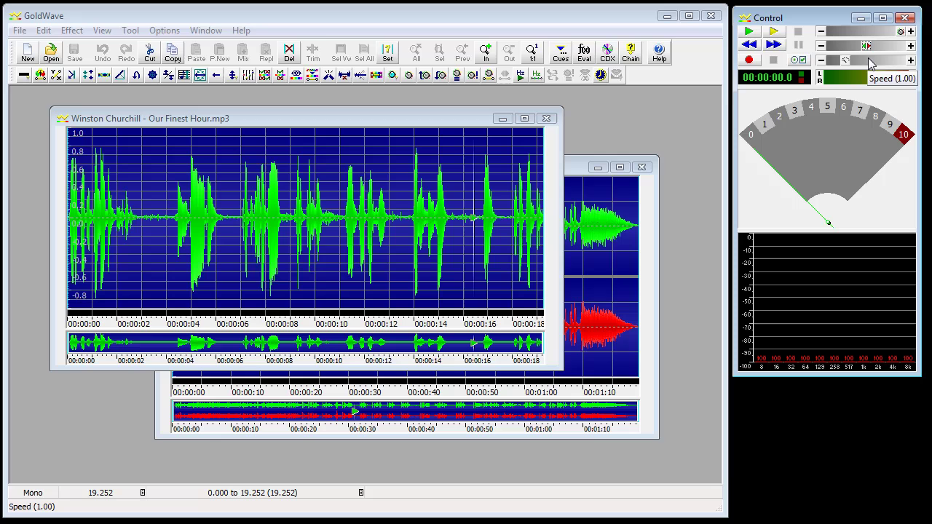
pyautogui.rightClick(871, 64)
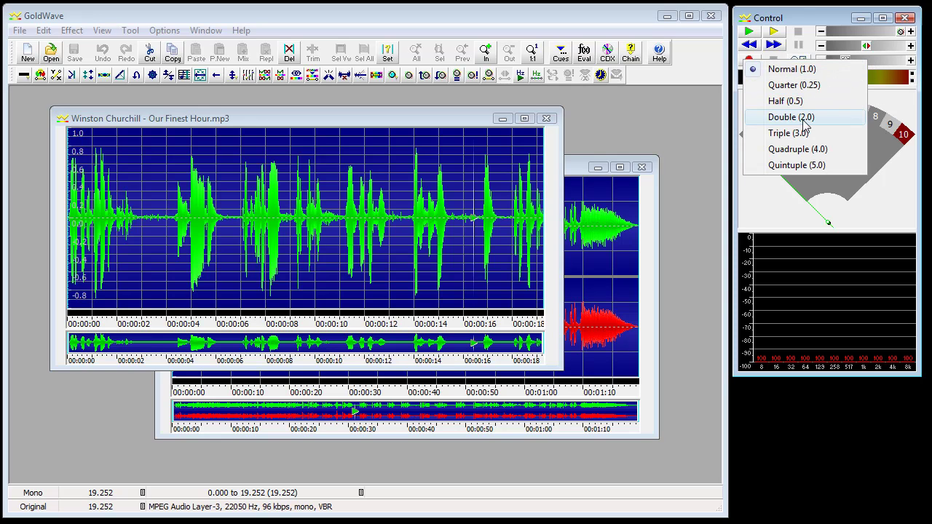
pyautogui.click(908, 214)
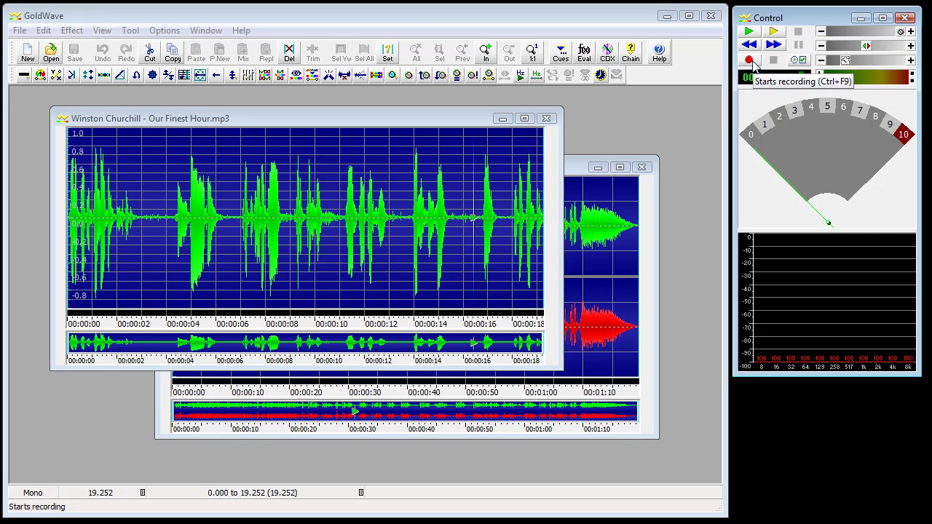
pyautogui.click(802, 60)
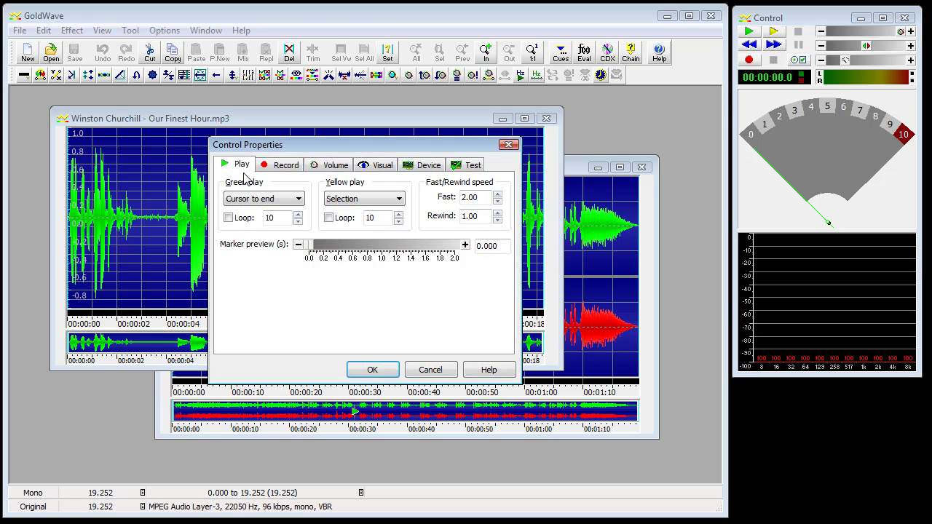
pyautogui.click(508, 144)
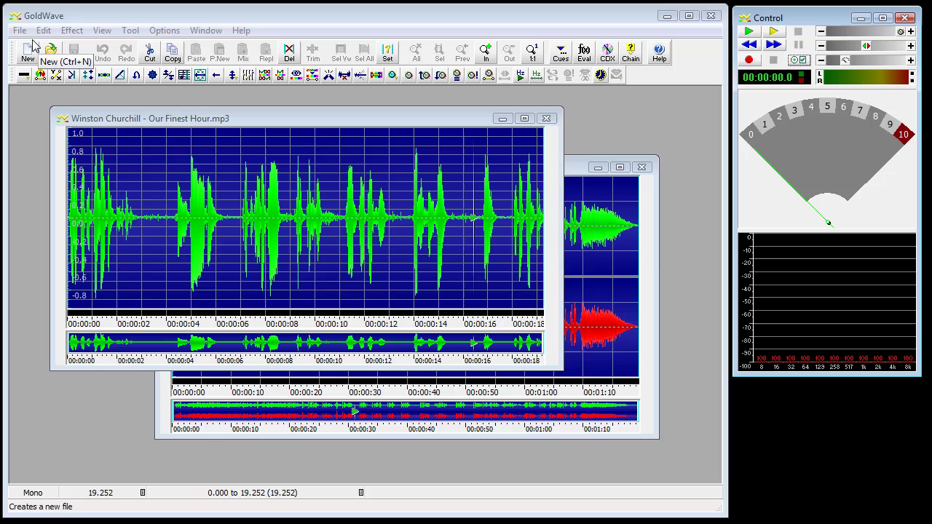
# - Open 'Richard Nixon - 1971 State of the Union Address.mp3' from the Training folder
pyautogui.click(51, 54)
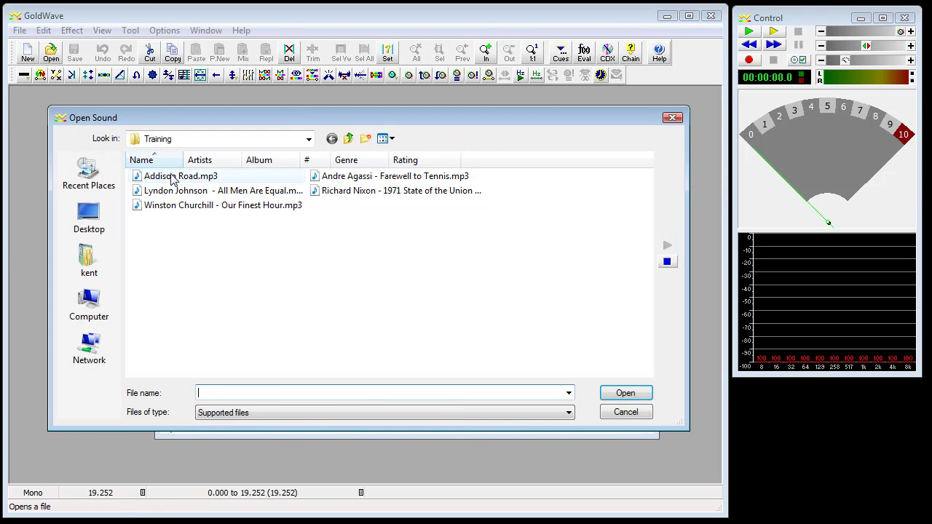
pyautogui.click(351, 194)
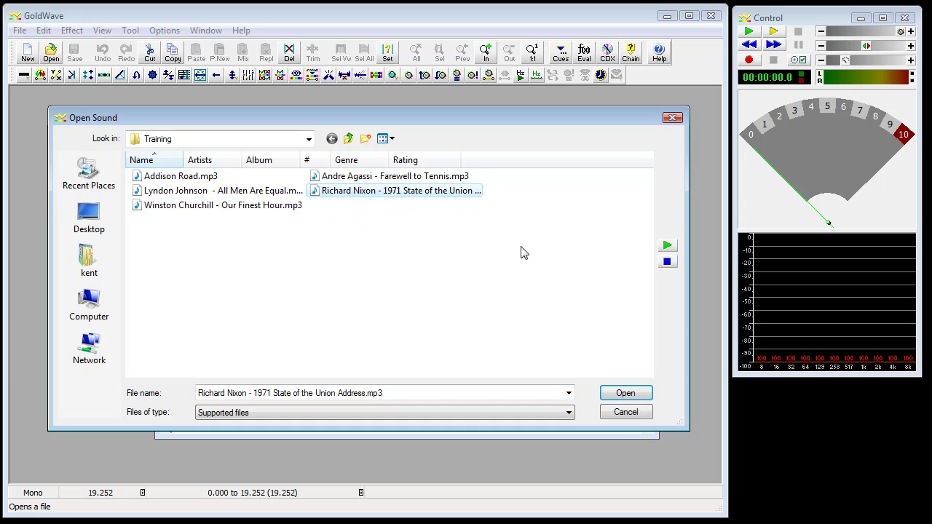
pyautogui.click(625, 394)
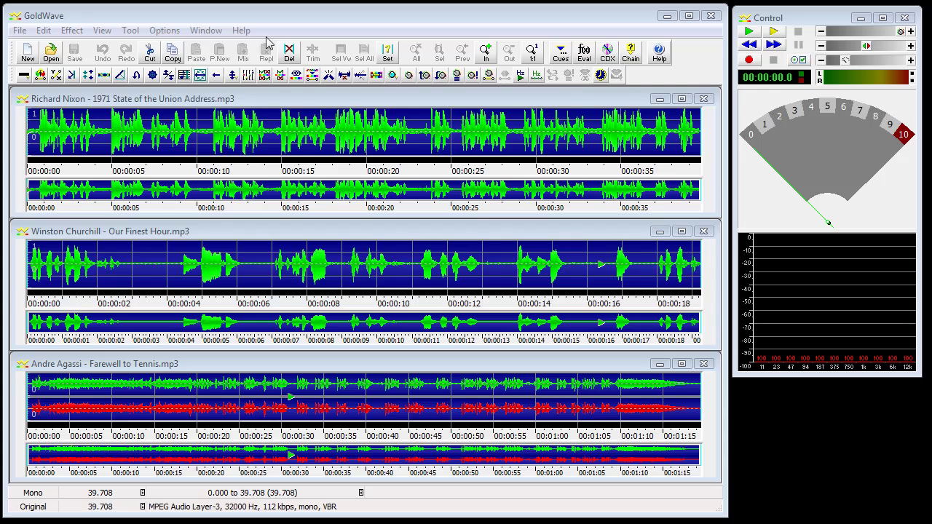
# - Minimize the Churchill and Agassi windows, maximize and restore Nixon, then restore Agassi beside it
pyautogui.click(660, 230)
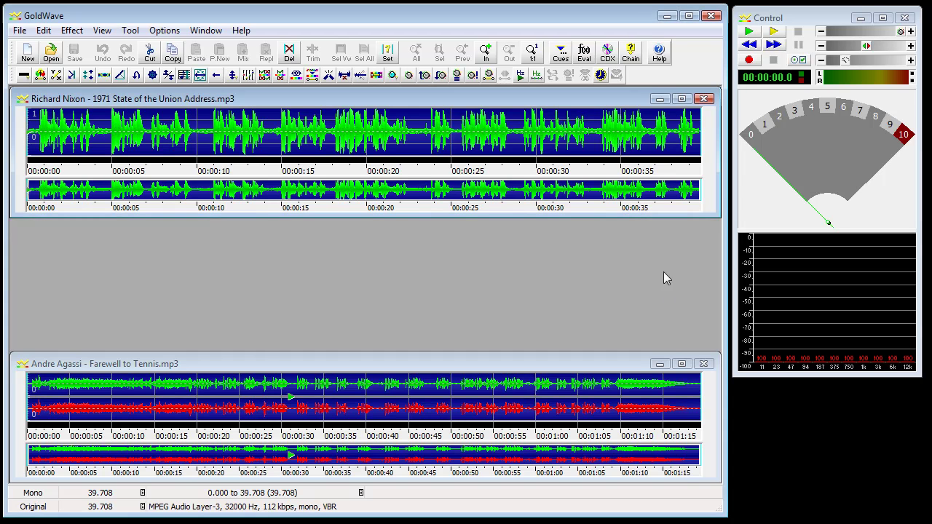
pyautogui.click(660, 363)
pyautogui.doubleClick(496, 99)
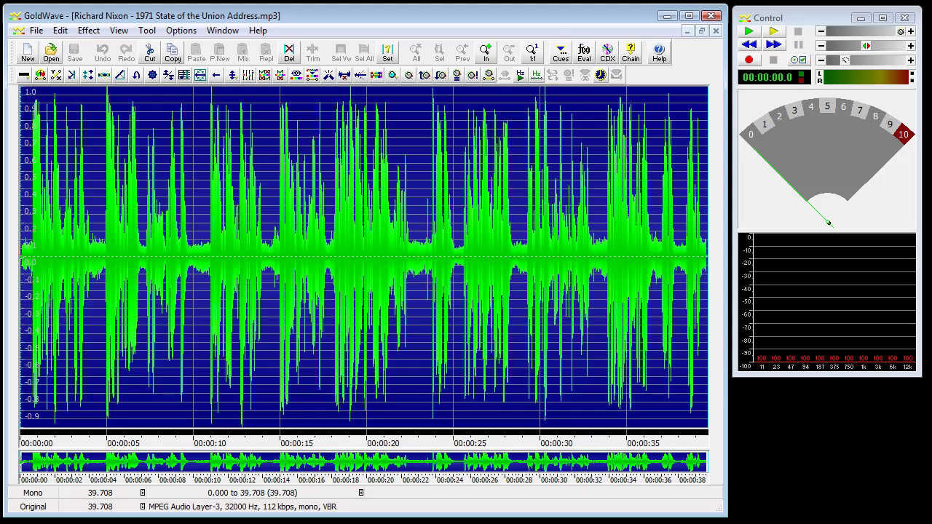
pyautogui.click(702, 31)
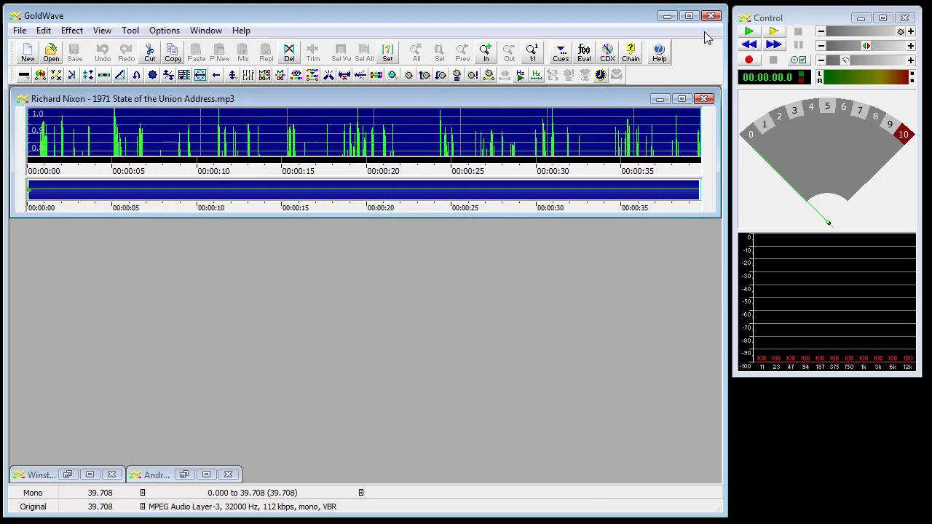
pyautogui.click(205, 475)
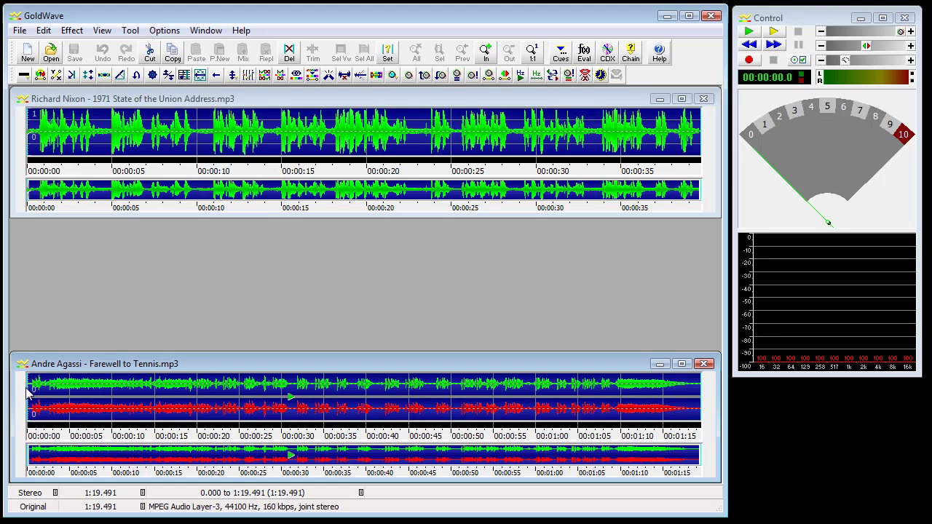
# - Maximize the Agassi window and drag the selection to span 19.852 to 40.376 seconds
pyautogui.doubleClick(70, 366)
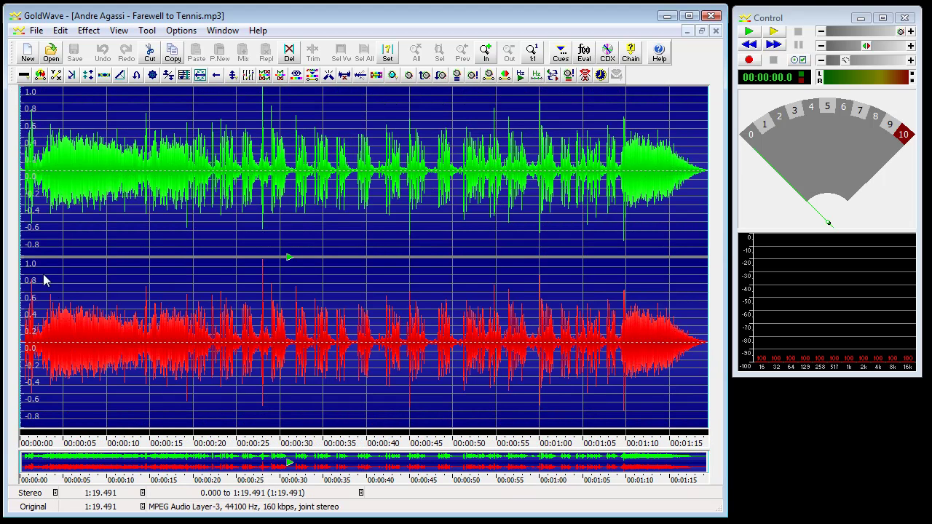
pyautogui.moveTo(24, 239); pyautogui.dragTo(191, 231)
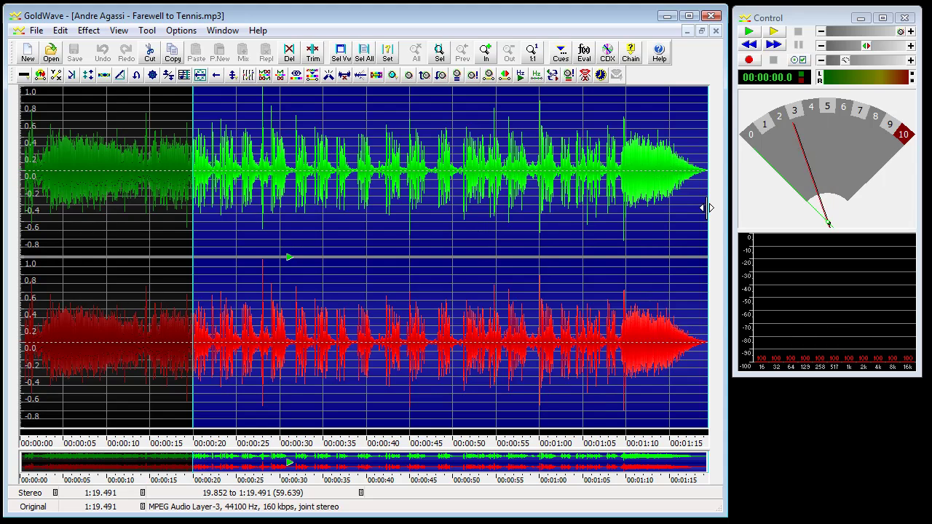
pyautogui.moveTo(706, 208); pyautogui.dragTo(369, 233)
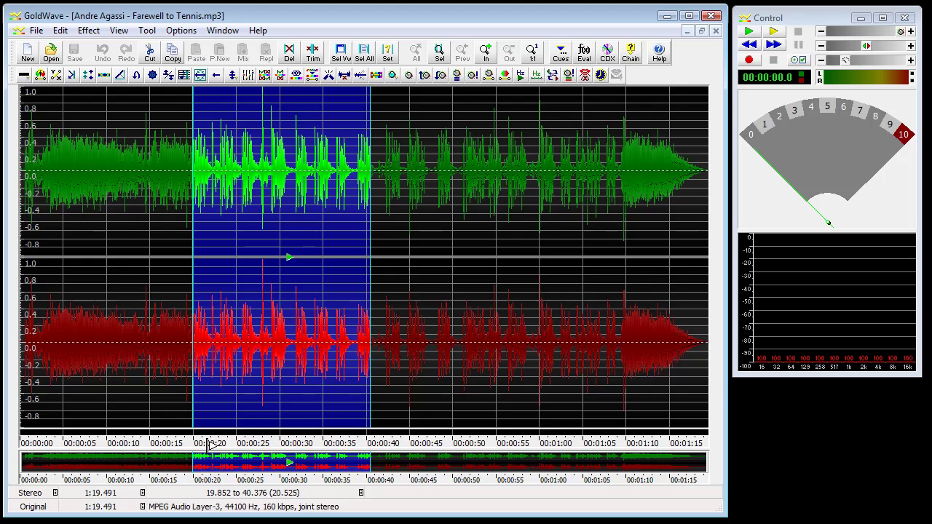
# - Play the selection, stop it, then replay and pause partway at 27.7 seconds
pyautogui.click(750, 34)
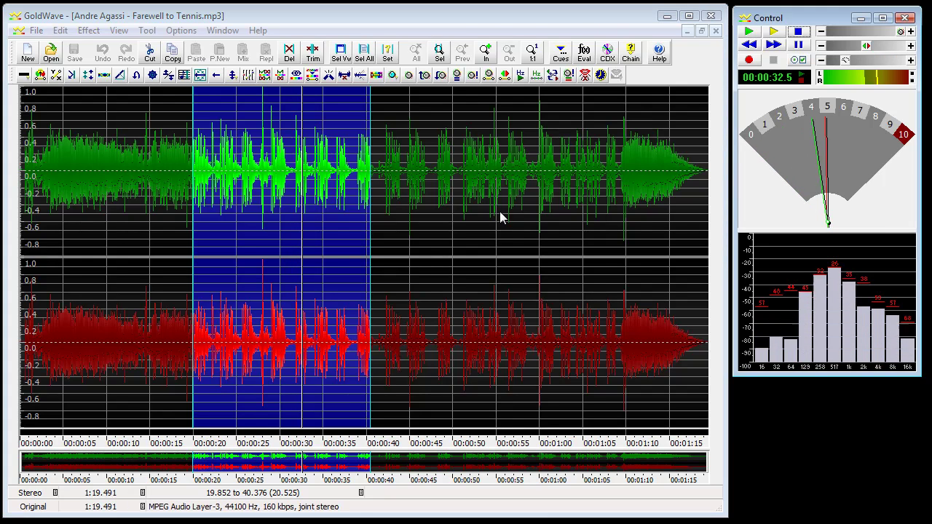
pyautogui.click(799, 45)
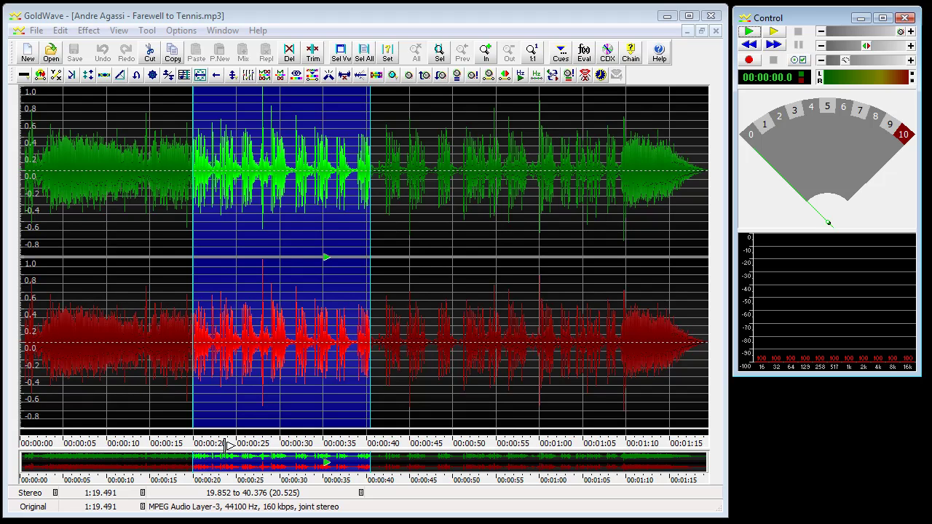
pyautogui.click(748, 32)
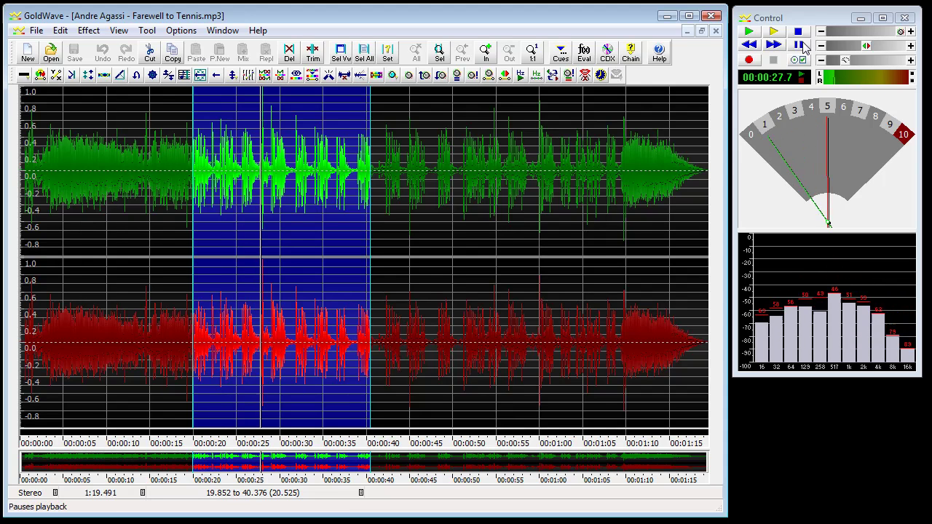
pyautogui.click(798, 45)
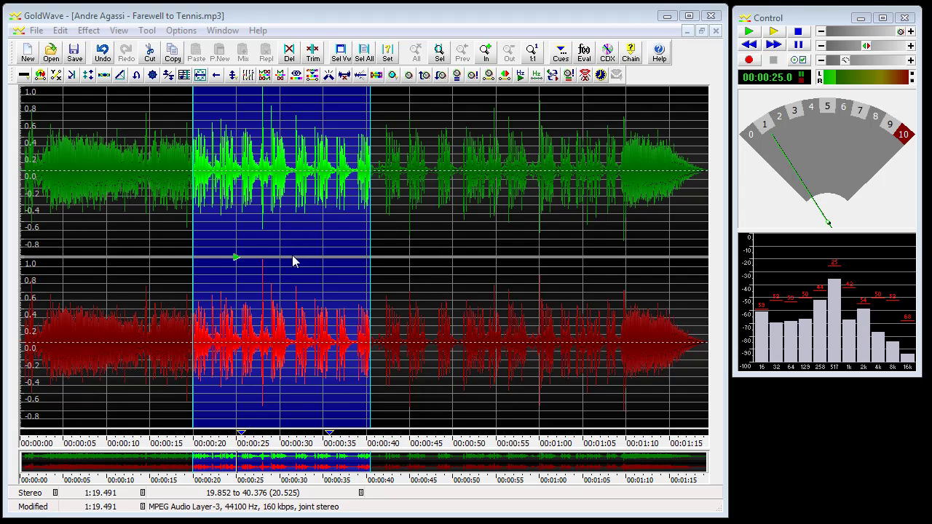
pyautogui.click(119, 32)
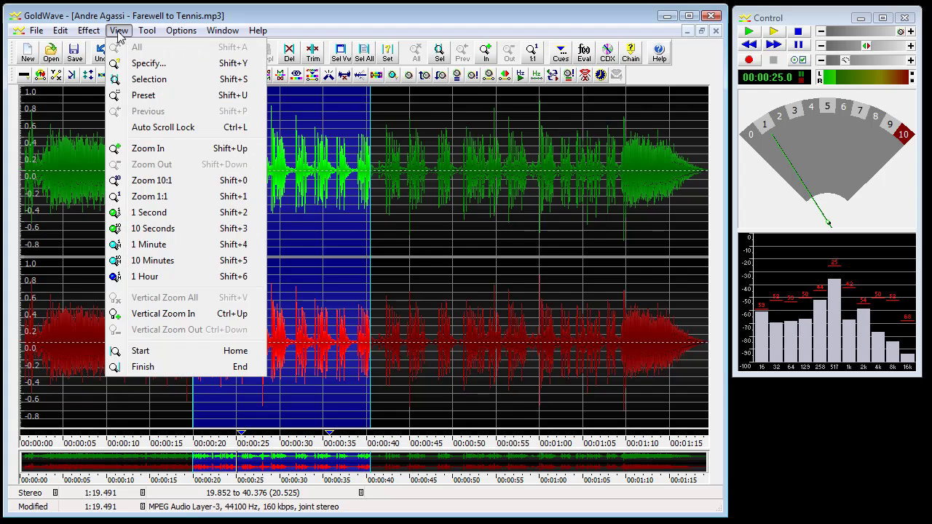
pyautogui.click(153, 182)
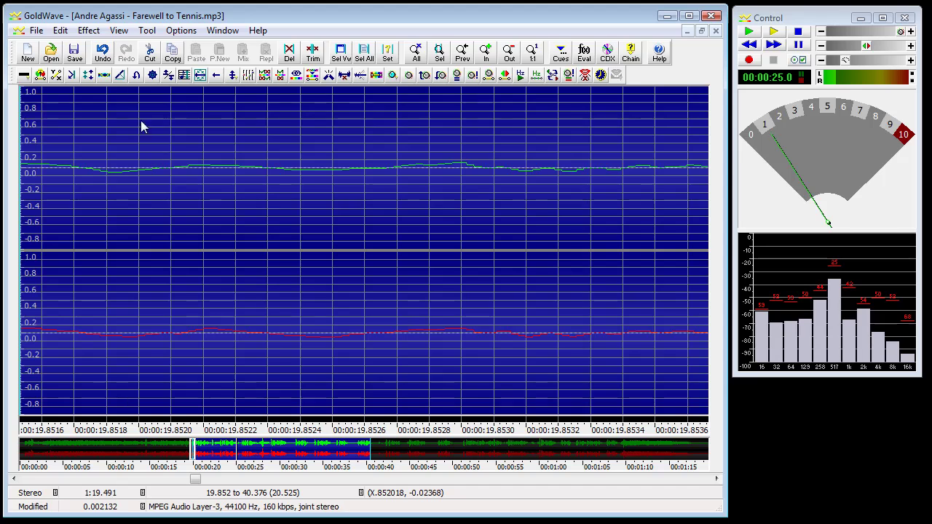
pyautogui.click(119, 32)
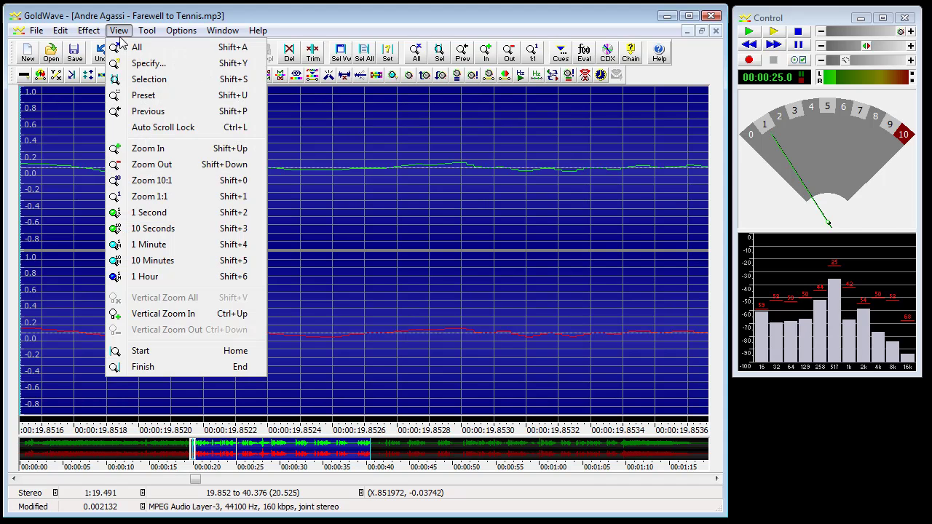
pyautogui.click(152, 165)
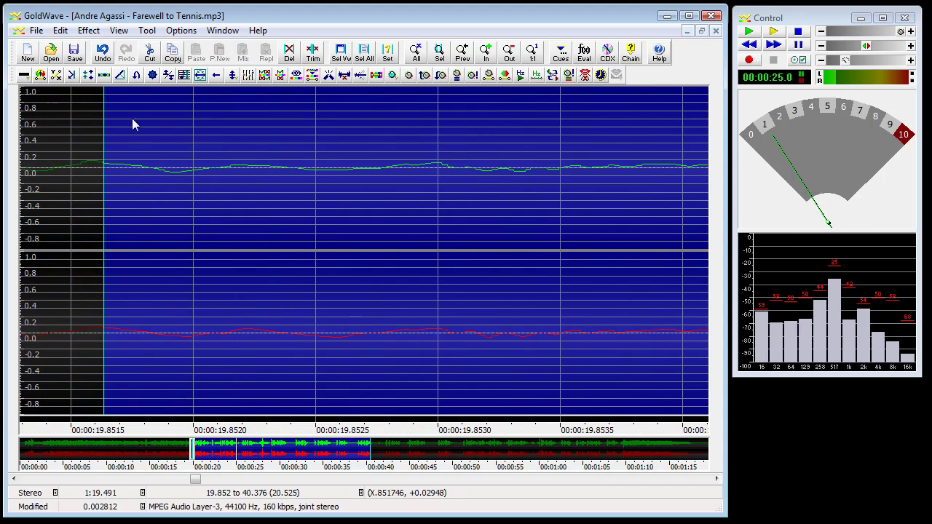
pyautogui.click(89, 31)
pyautogui.press('Right')
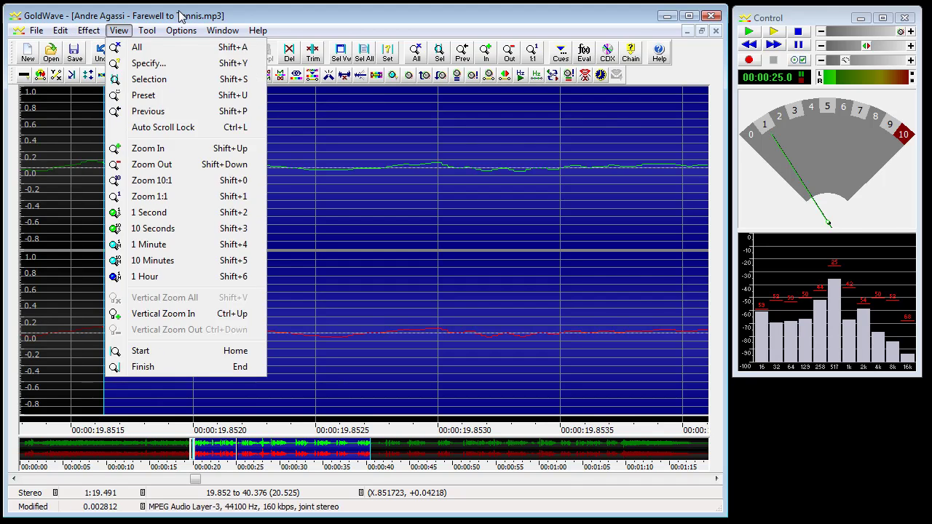
pyautogui.press('Escape')
pyautogui.press('Escape')
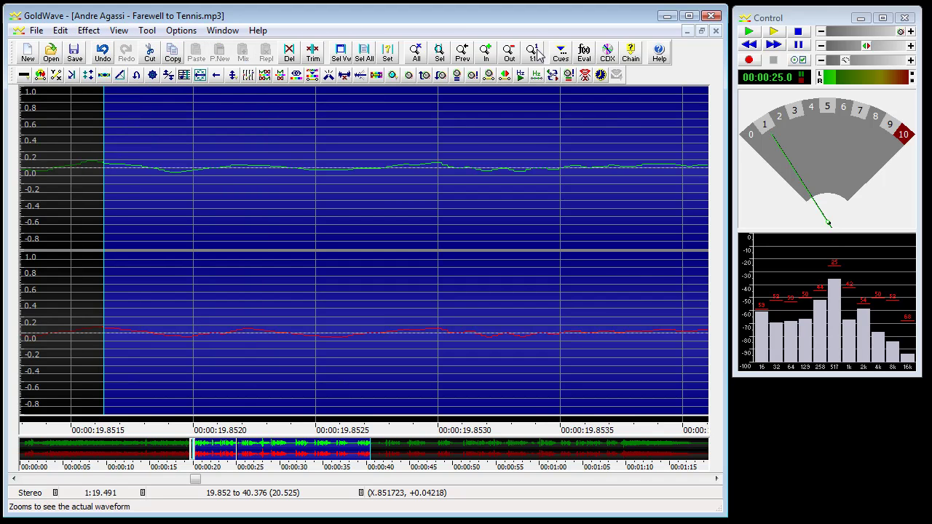
pyautogui.click(419, 56)
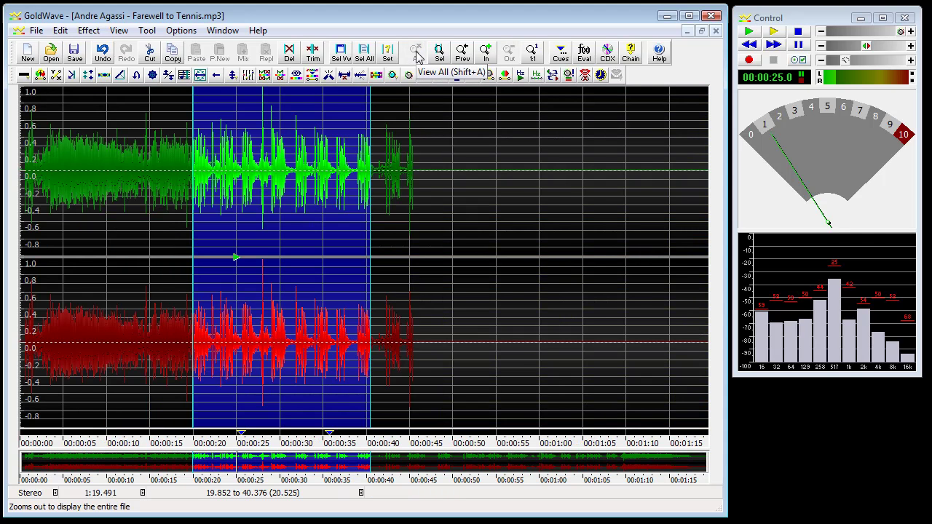
# - Zoom in on the Agassi waveform and move the view to around 36 seconds
pyautogui.click(485, 56)
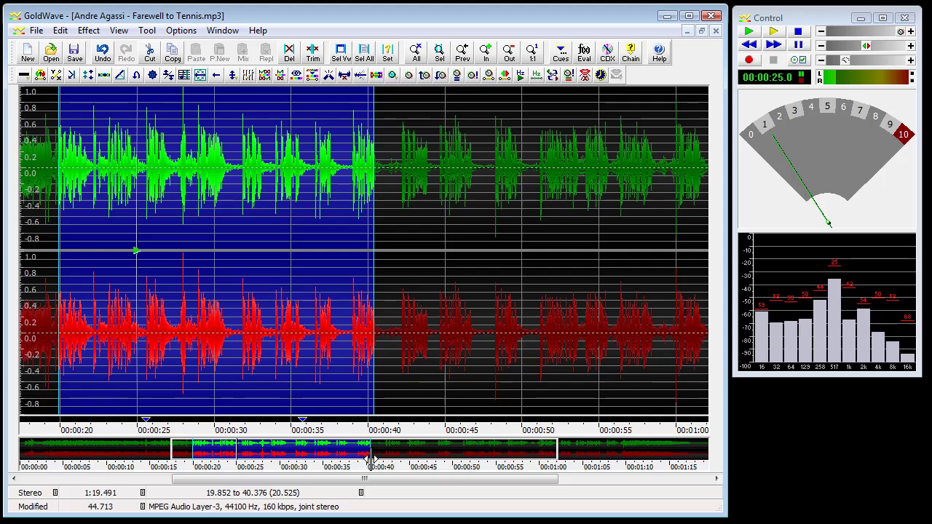
pyautogui.moveTo(246, 481)
pyautogui.mouseDown()
pyautogui.moveTo(337, 483)
pyautogui.moveTo(124, 493)
pyautogui.moveTo(128, 482)
pyautogui.moveTo(229, 486)
pyautogui.mouseUp()
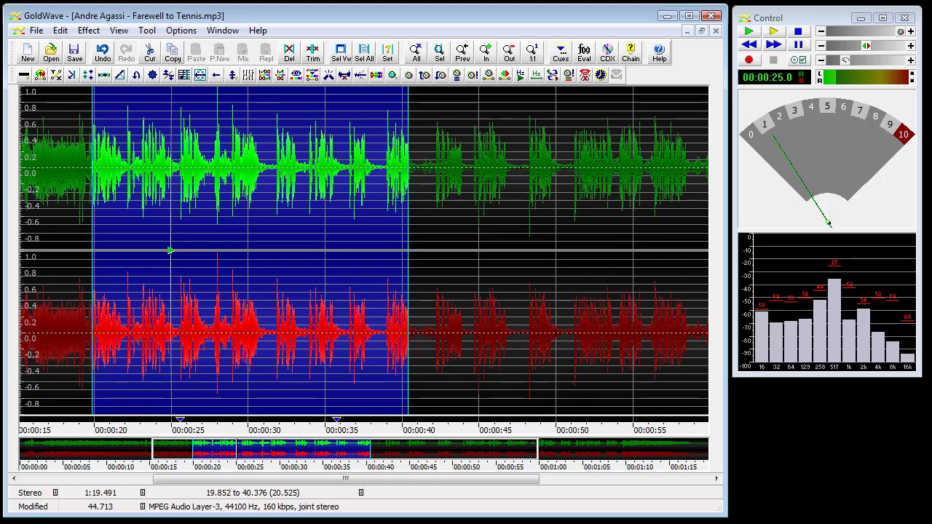
pyautogui.scroll(-2, 337, 222)
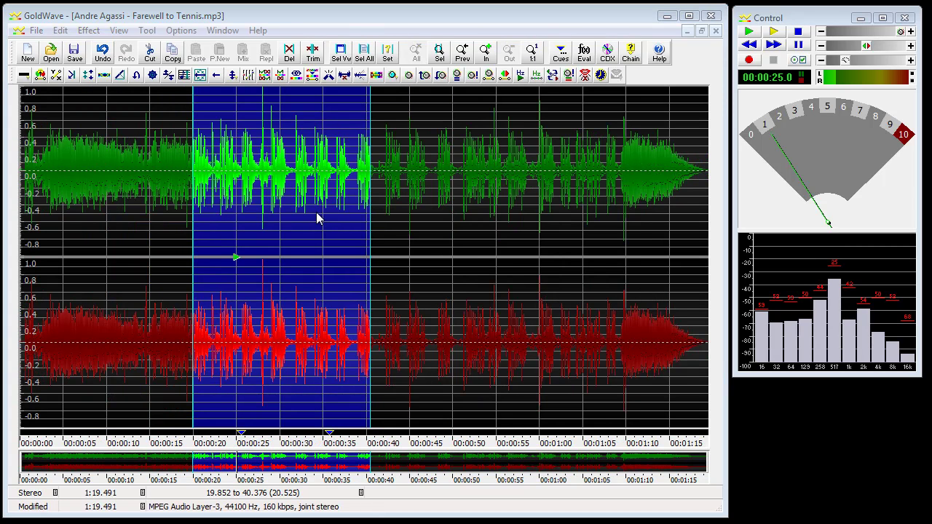
# - Start the selection at 36.002 s and wheel-zoom closely around the 36.002–40.376 s section
pyautogui.click(332, 215)
pyautogui.scroll(2, 334, 213)
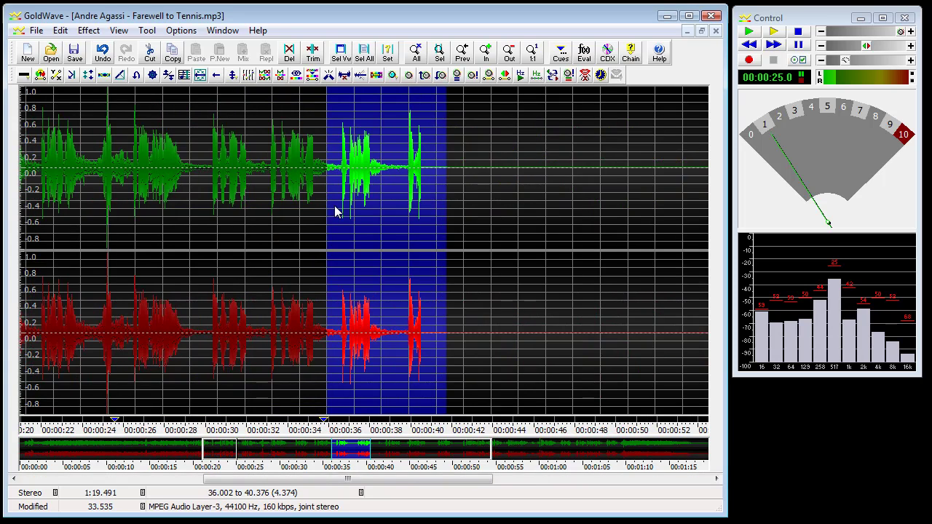
pyautogui.scroll(1, 335, 212)
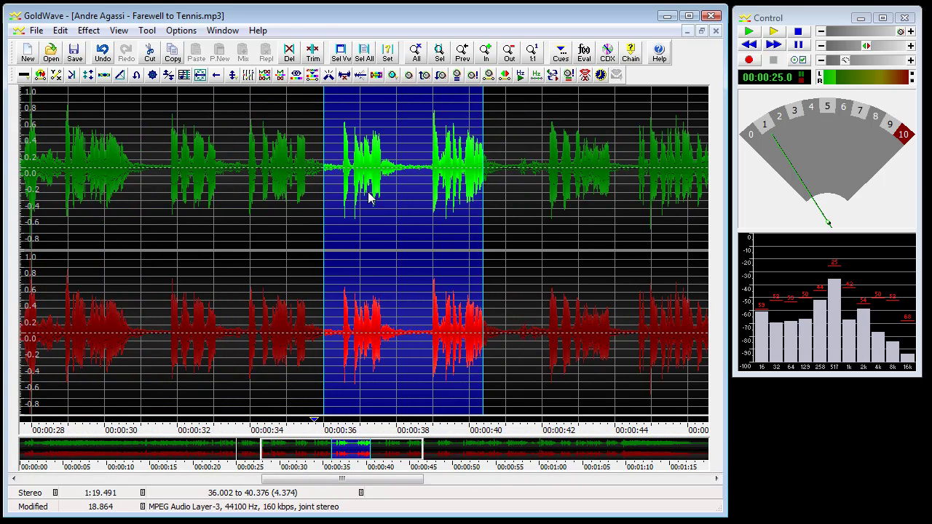
pyautogui.scroll(1, 370, 198)
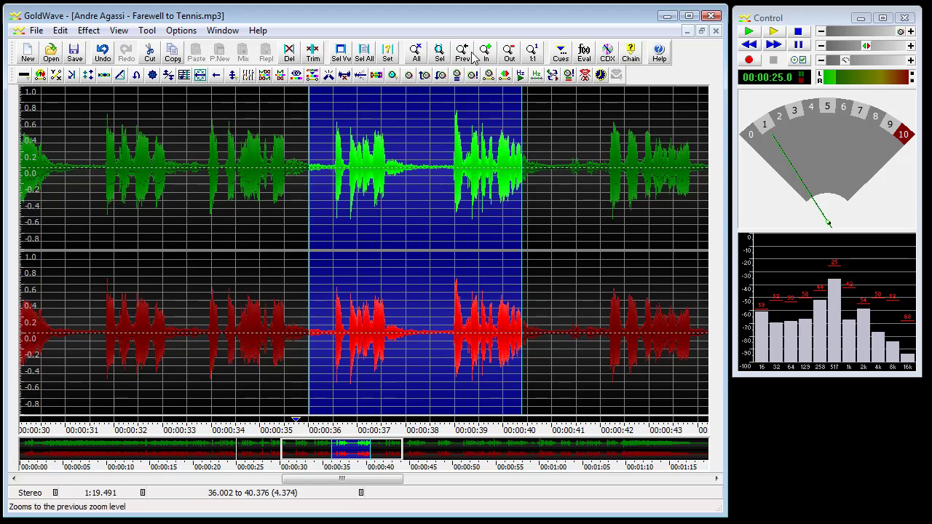
pyautogui.scroll(1, 513, 268)
pyautogui.scroll(1, 408, 223)
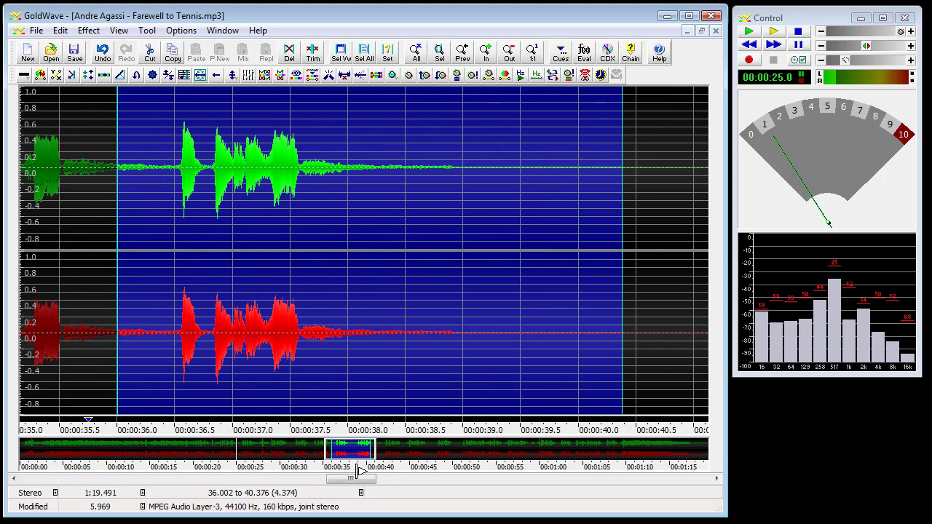
pyautogui.scroll(-1, 403, 192)
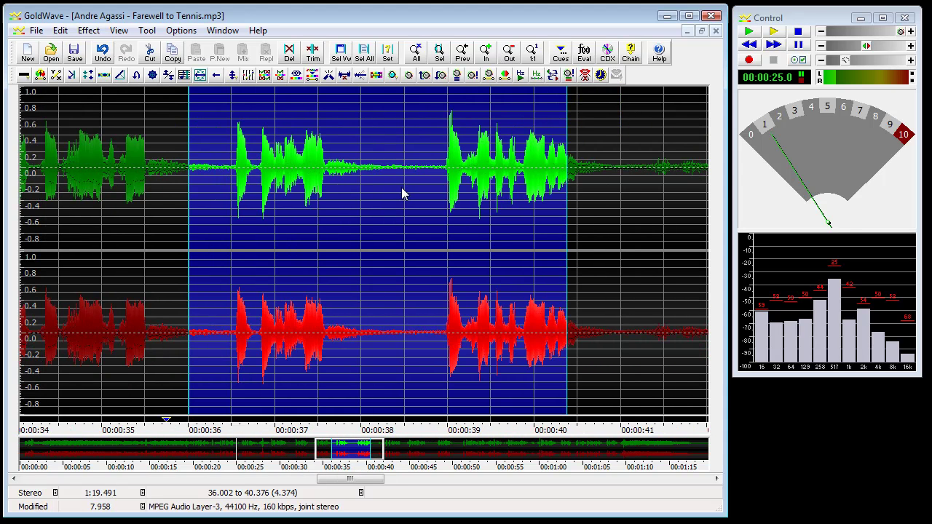
pyautogui.scroll(-1, 399, 185)
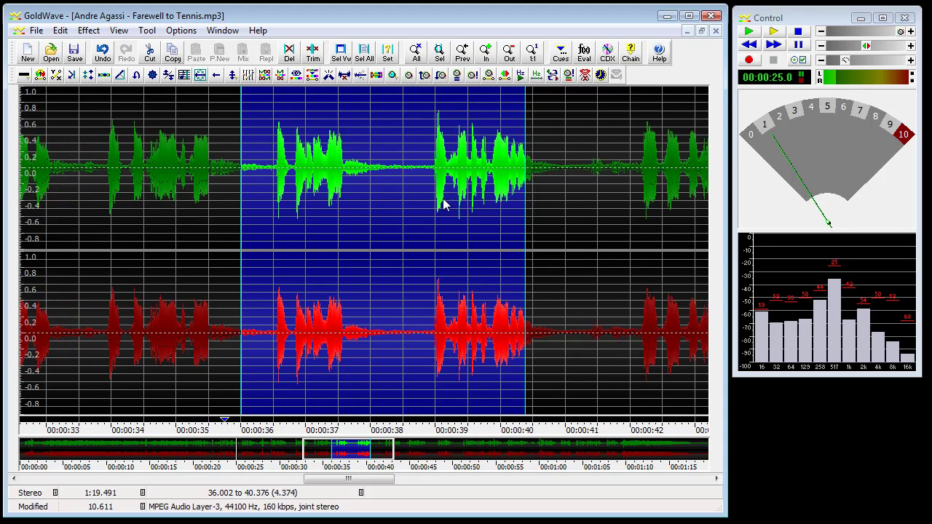
pyautogui.scroll(-1, 443, 202)
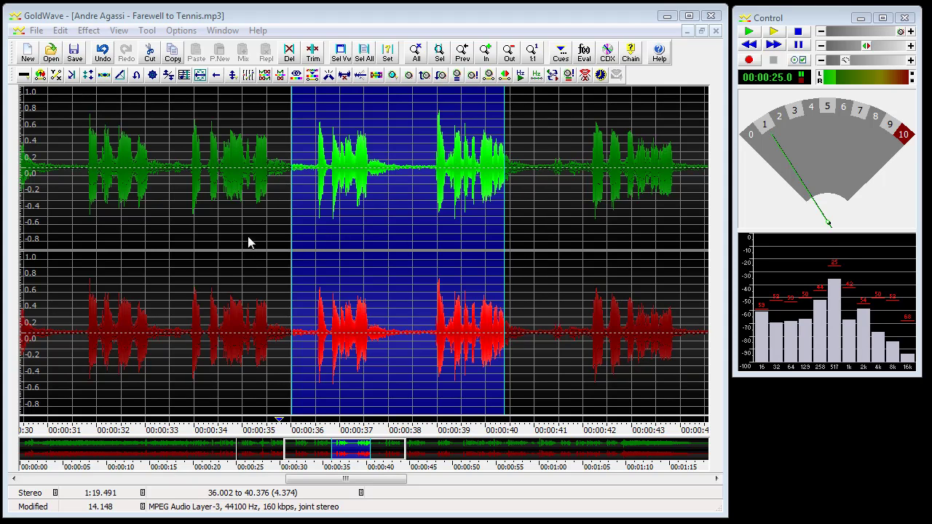
# - Drag a new selection across the waveform from 33.870 to 38.092 seconds
pyautogui.moveTo(218, 227); pyautogui.dragTo(551, 223)
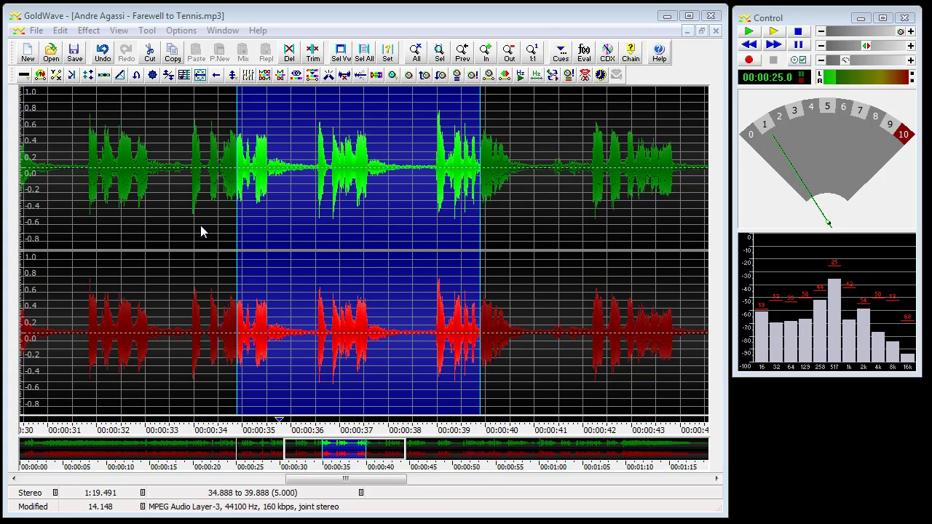
pyautogui.moveTo(188, 227); pyautogui.dragTo(393, 222)
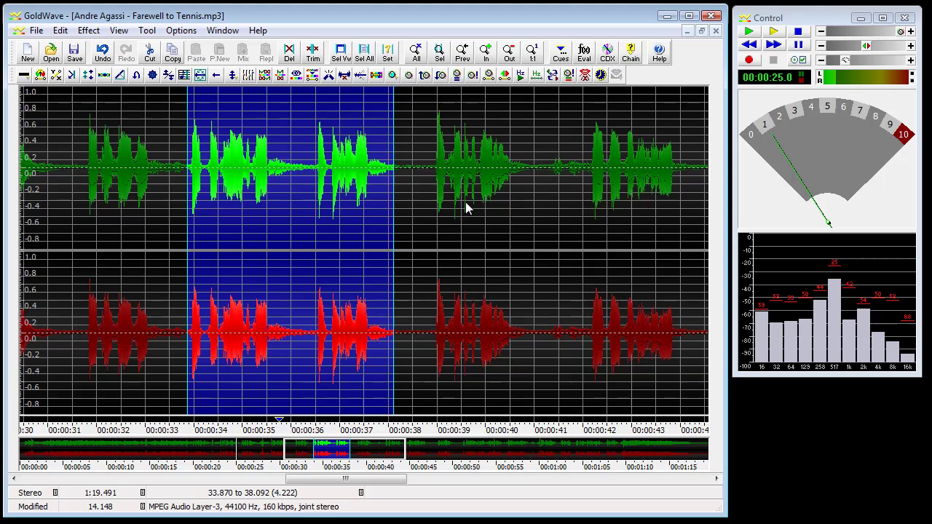
# - Use Set Finish Marker at 39.589 s and Set Start Marker at 33.480 s
pyautogui.rightClick(466, 203)
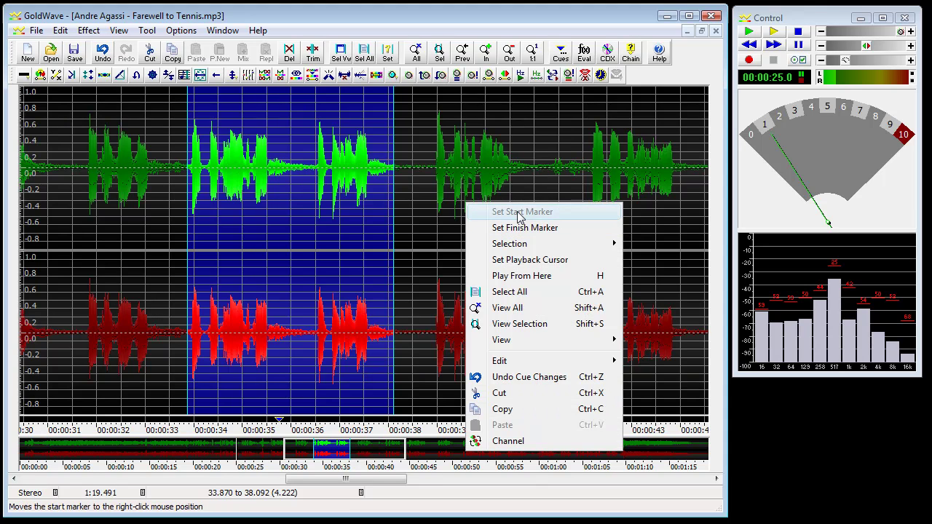
pyautogui.click(517, 232)
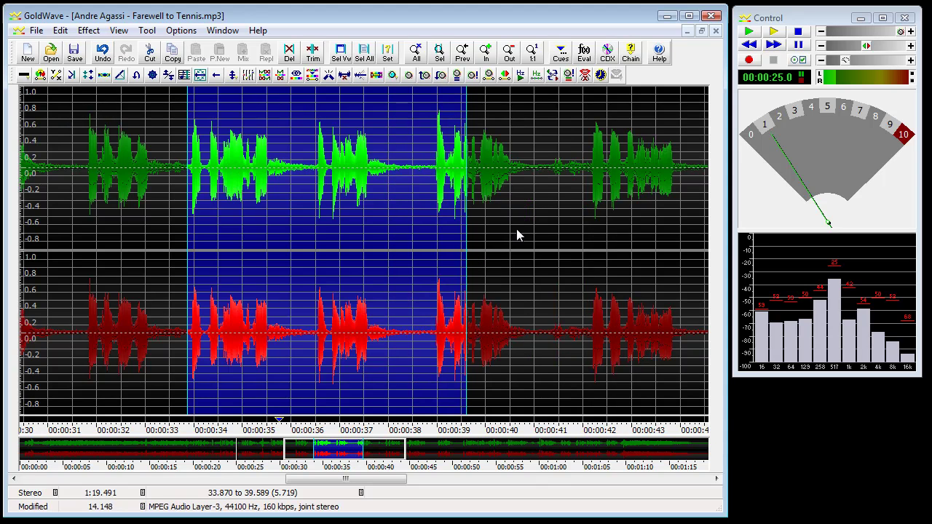
pyautogui.rightClick(168, 205)
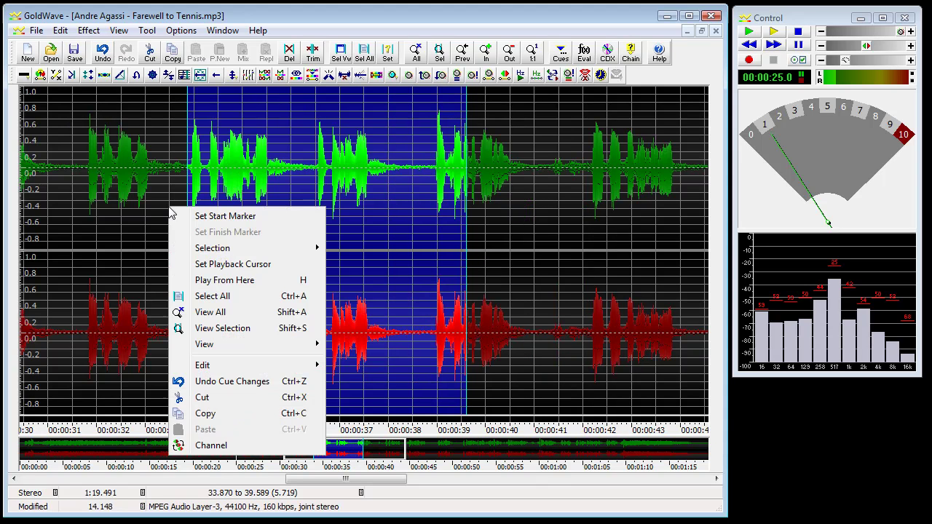
pyautogui.click(211, 219)
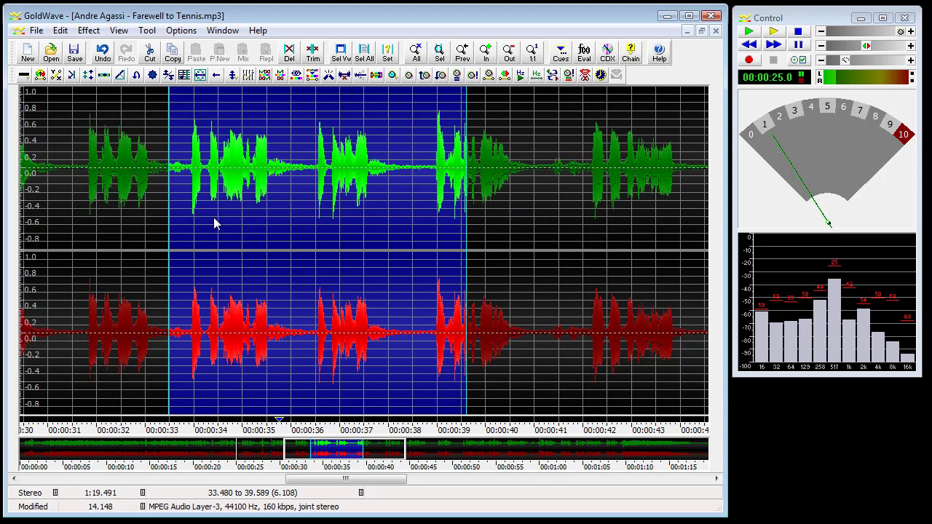
# - Extend the selection's finish marker to 41.385 seconds
pyautogui.rightClick(300, 225)
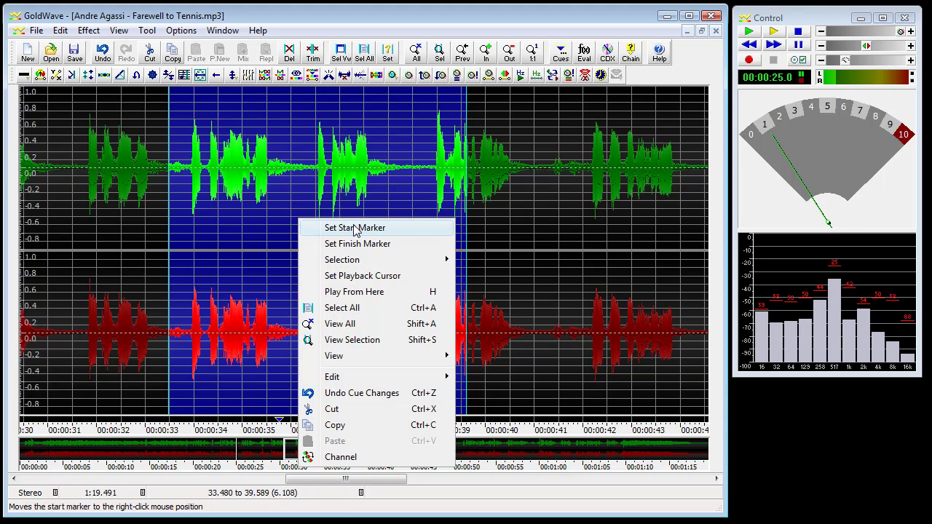
pyautogui.click(116, 206)
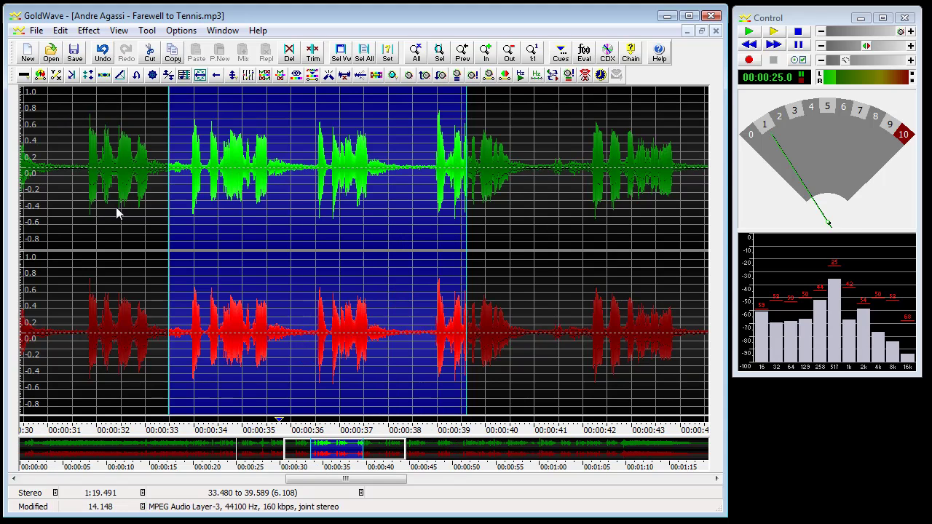
pyautogui.rightClick(116, 207)
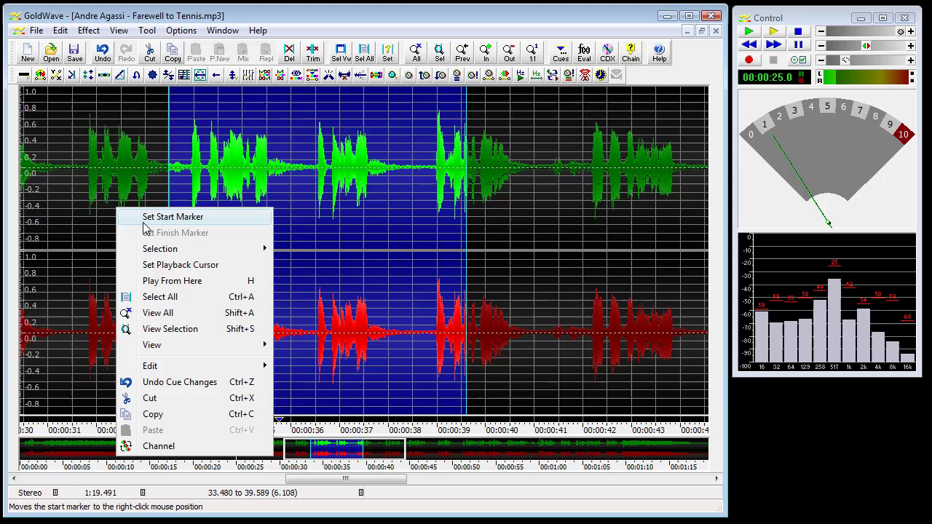
pyautogui.rightClick(554, 188)
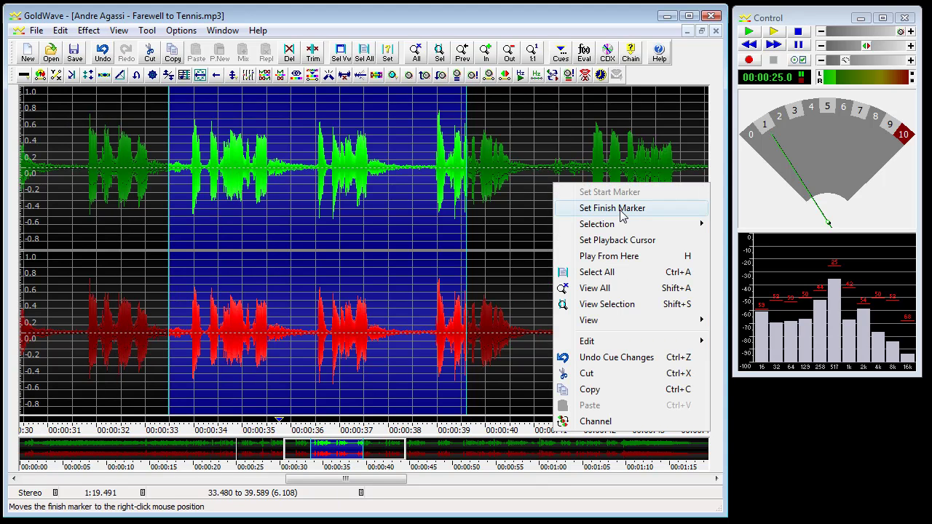
pyautogui.click(620, 210)
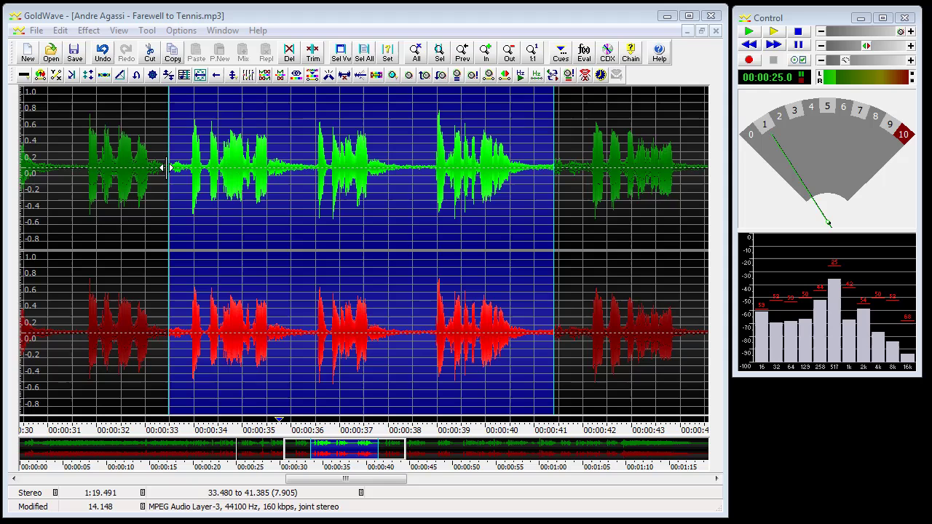
# - Adjust the selection edges, then select only the 2.380 s stretch from 34.588 to 36.969 seconds
pyautogui.moveTo(166, 168)
pyautogui.mouseDown()
pyautogui.moveTo(188, 165)
pyautogui.moveTo(108, 167)
pyautogui.moveTo(270, 178)
pyautogui.moveTo(130, 187)
pyautogui.mouseUp()
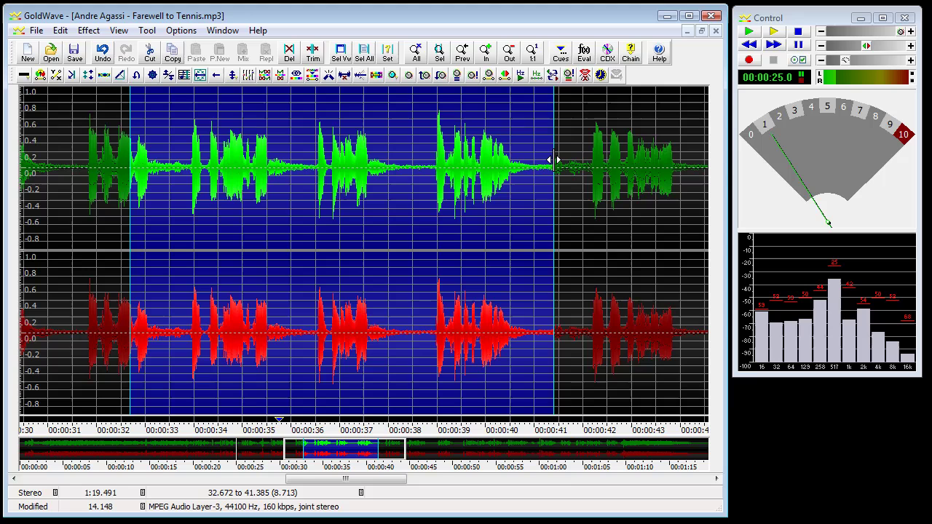
pyautogui.moveTo(553, 160)
pyautogui.mouseDown()
pyautogui.moveTo(389, 185)
pyautogui.moveTo(402, 188)
pyautogui.mouseUp()
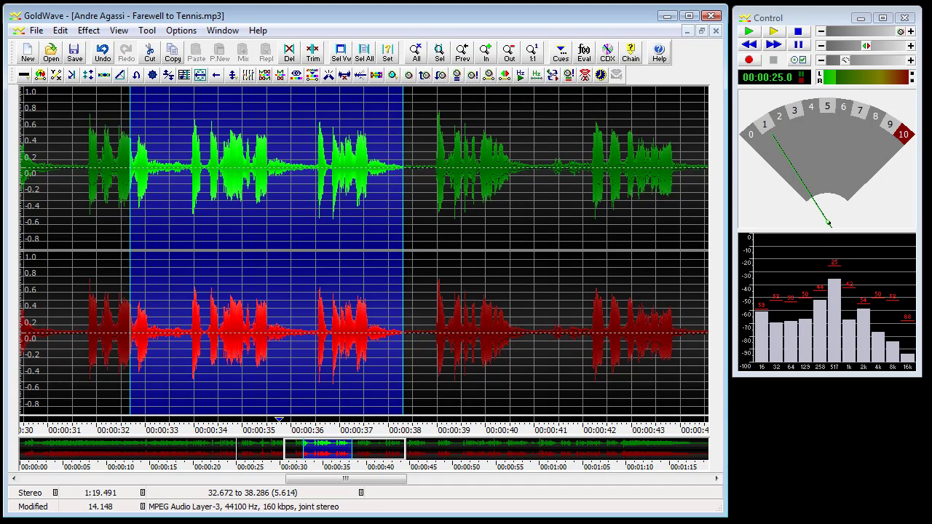
pyautogui.moveTo(338, 156); pyautogui.dragTo(223, 157)
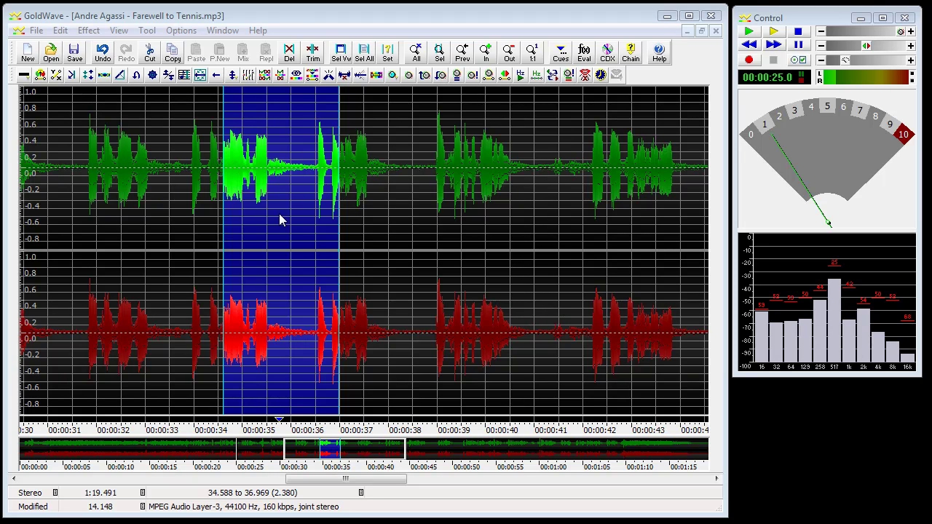
# - Restrict the selection to the right channel via Edit > Channel > Right, then undo the last change
pyautogui.click(60, 30)
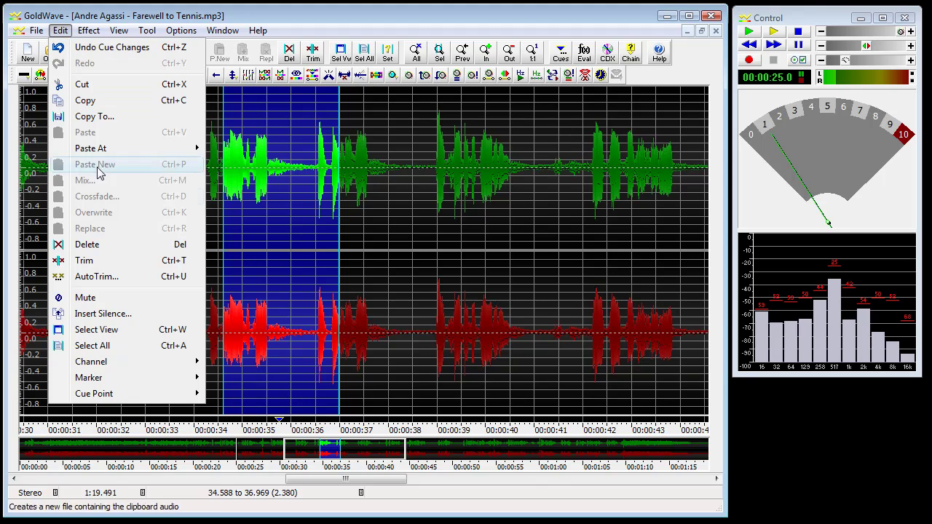
pyautogui.moveTo(109, 362)
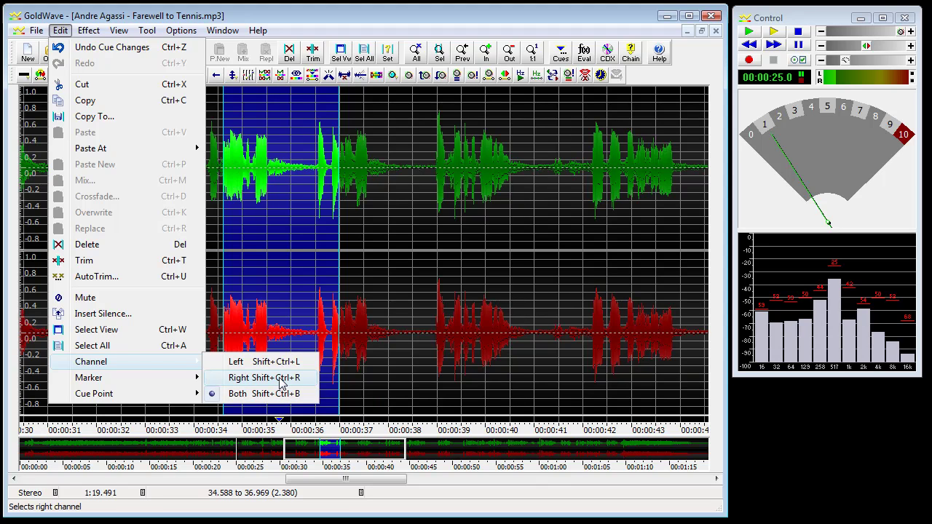
pyautogui.click(264, 378)
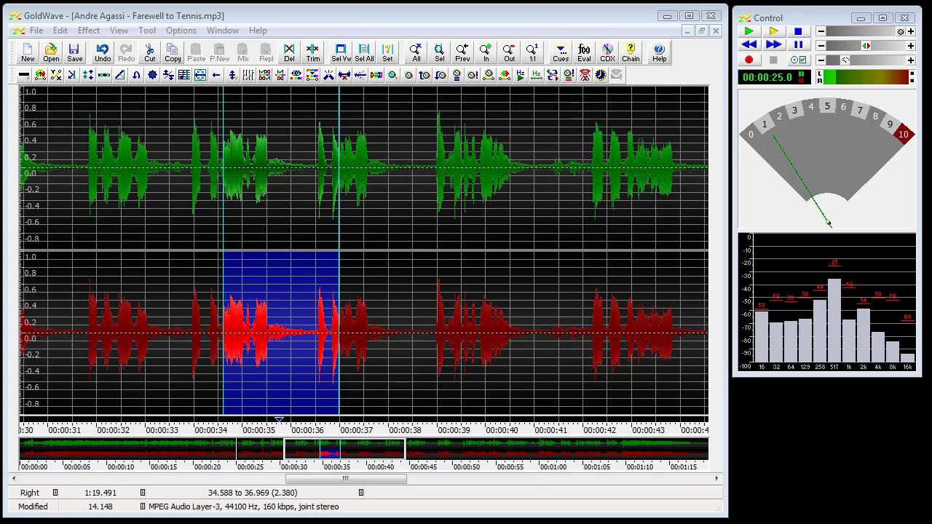
pyautogui.hotkey('ctrl', 'z')
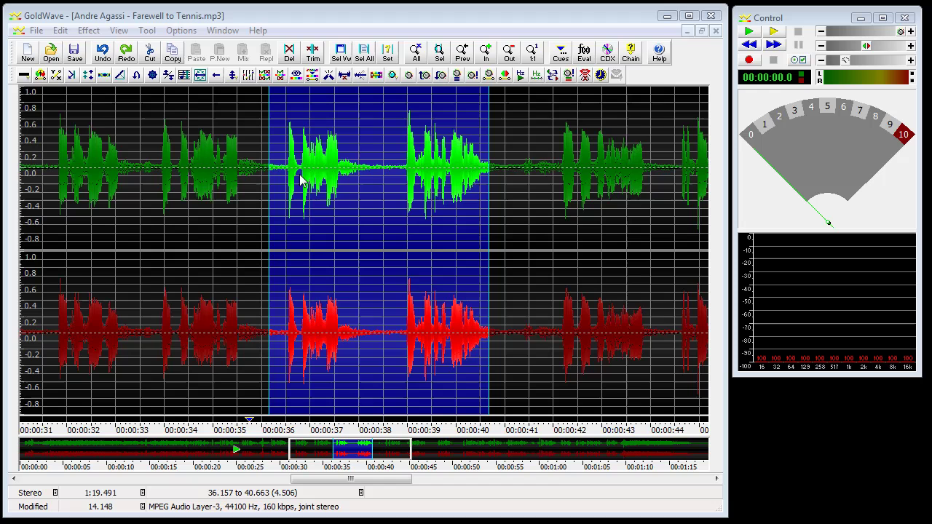